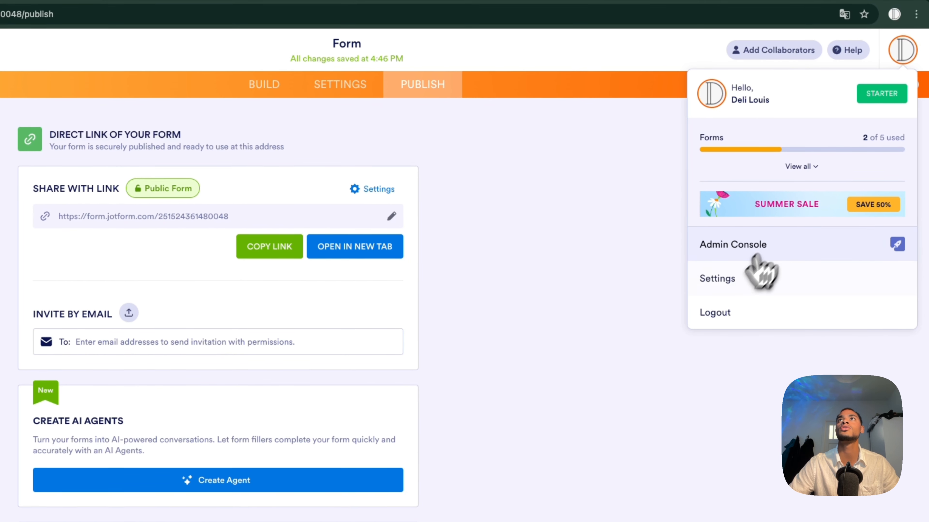
# Step: Create a new API key in the Jotform account's API settings and select the newest key's value
pyautogui.click(760, 274)
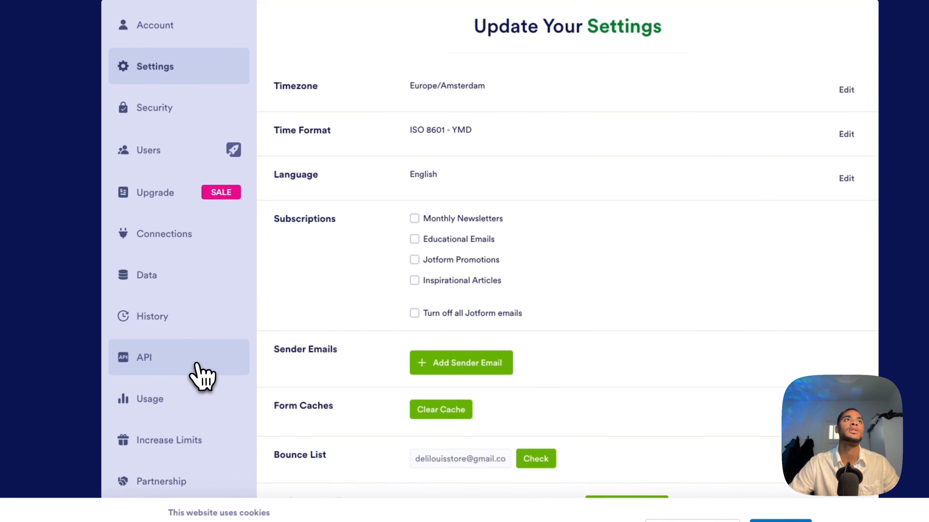
pyautogui.click(191, 398)
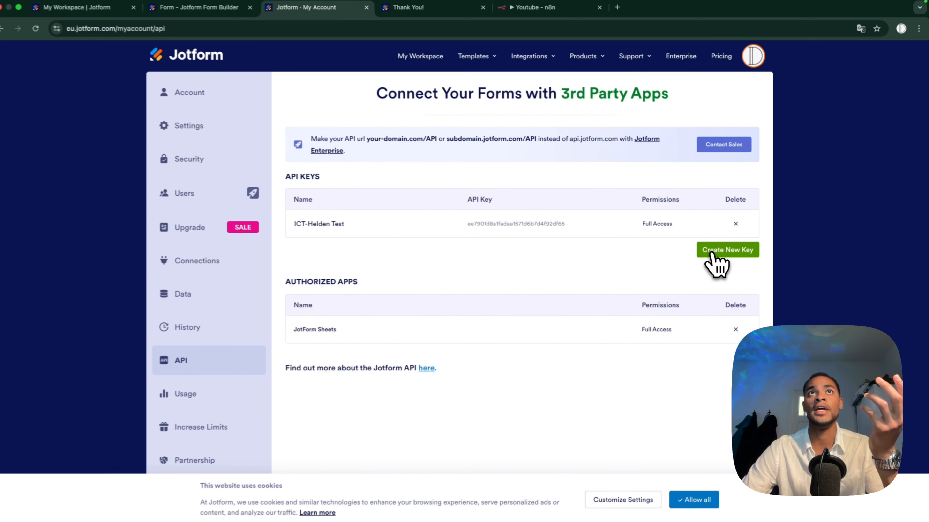
pyautogui.click(715, 253)
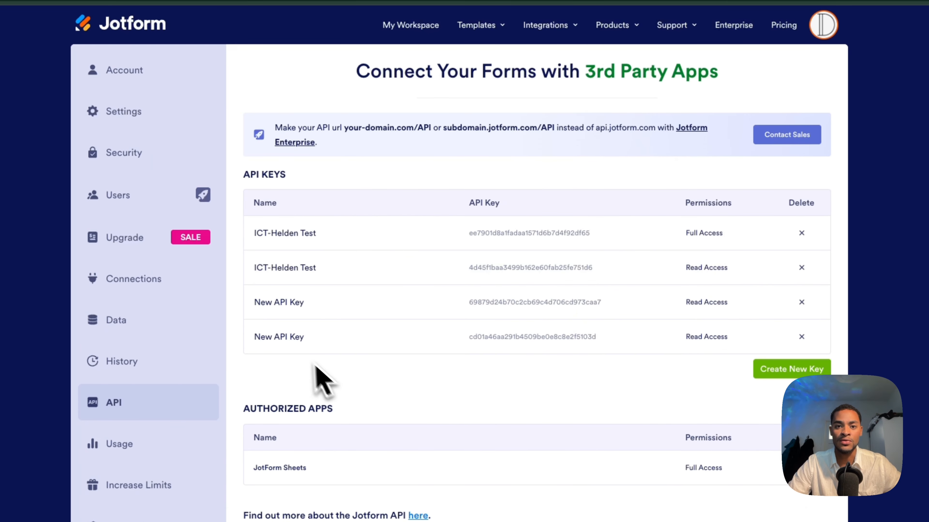
pyautogui.moveTo(468, 337); pyautogui.dragTo(641, 347)
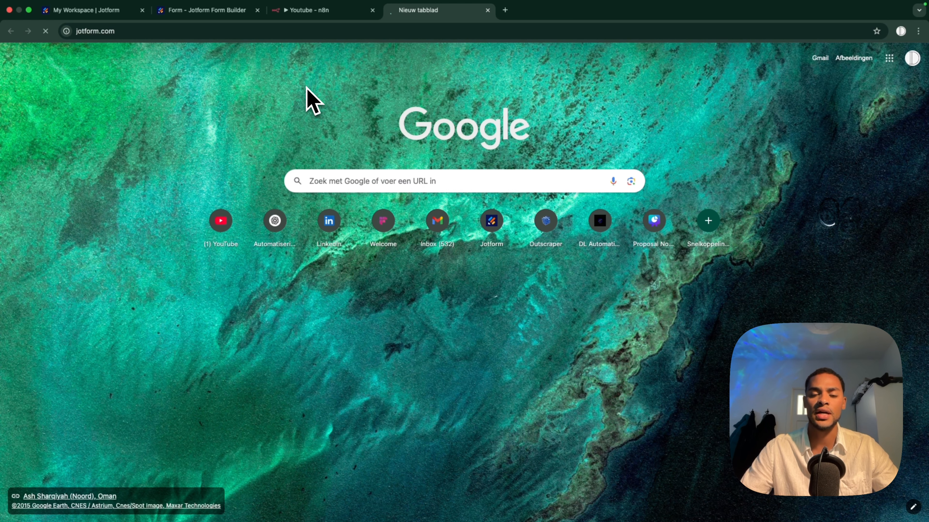
# Step: Open the ICT-Helden Test form through jotform.com, and start a test run of the Youtube workflow in n8n
pyautogui.press('Return')
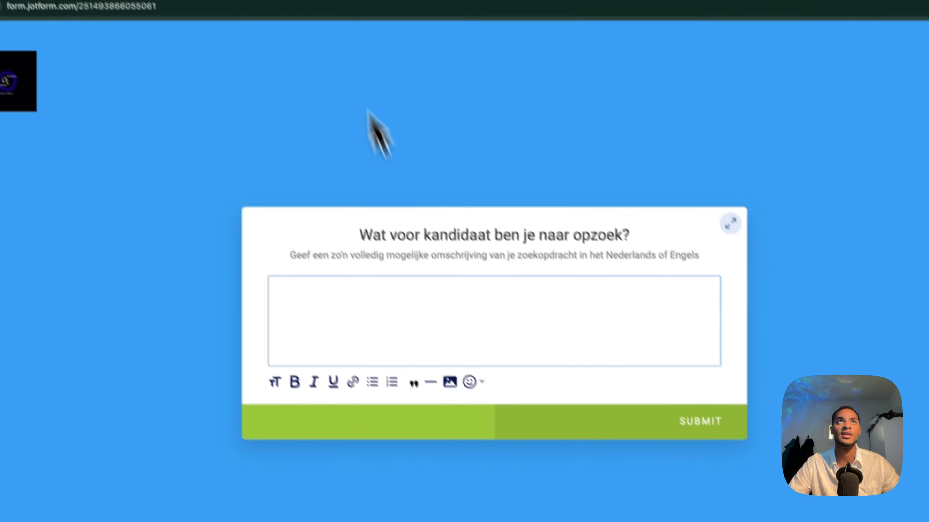
pyautogui.click(330, 18)
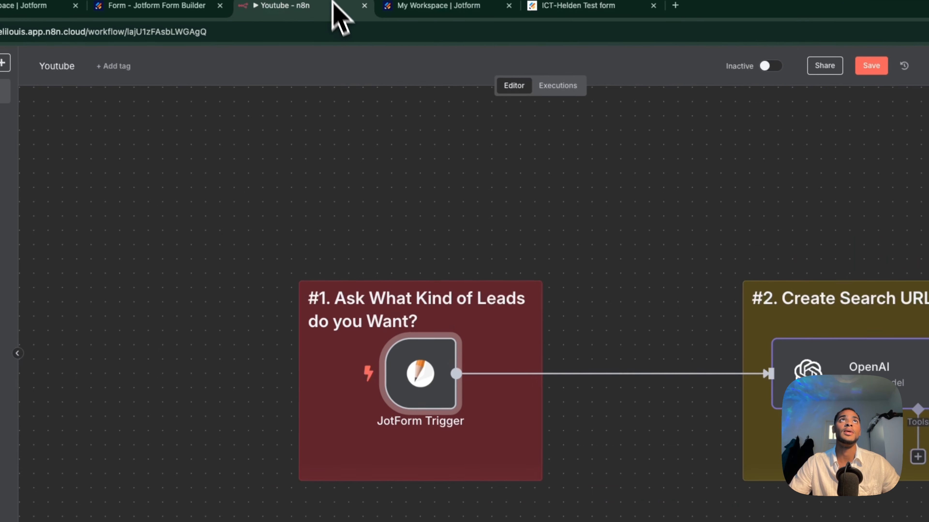
pyautogui.click(360, 360)
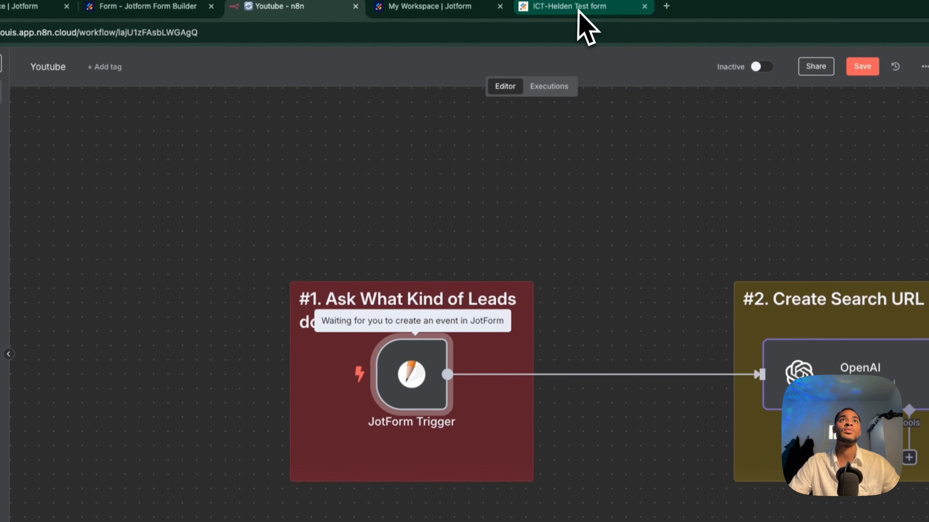
# Step: Submit the Jotform form with "I'm looking for senior software engineers in canada that speak english and work for a company with over 100 employees"
pyautogui.click(579, 9)
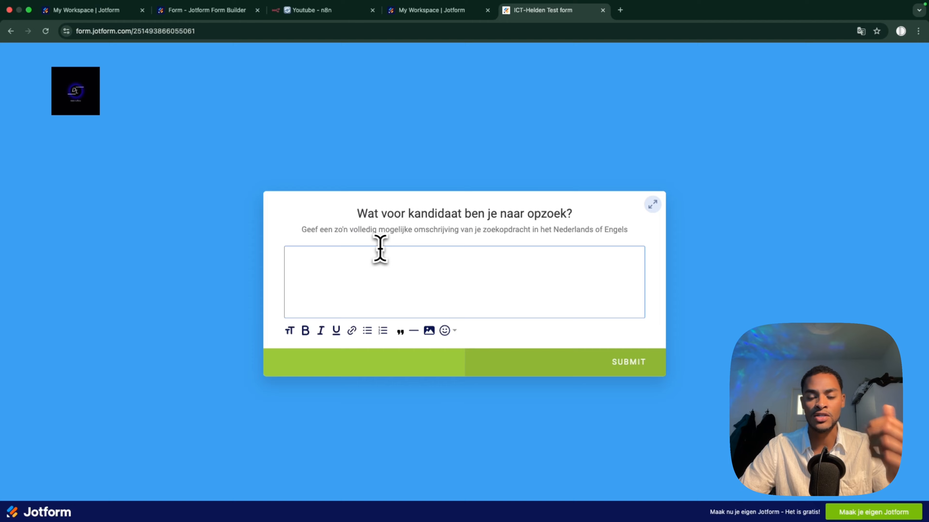
pyautogui.click(387, 254)
pyautogui.write("I'm looking")
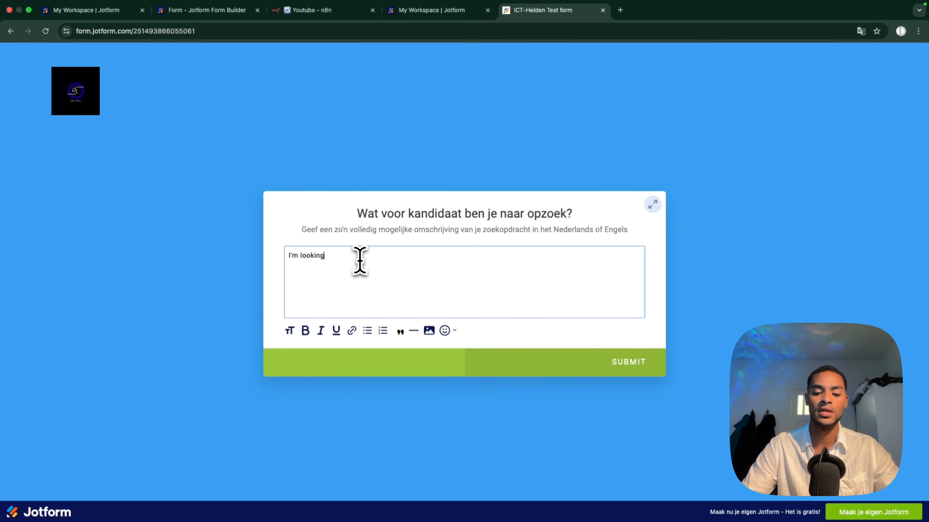
pyautogui.write(' for senior softwa')
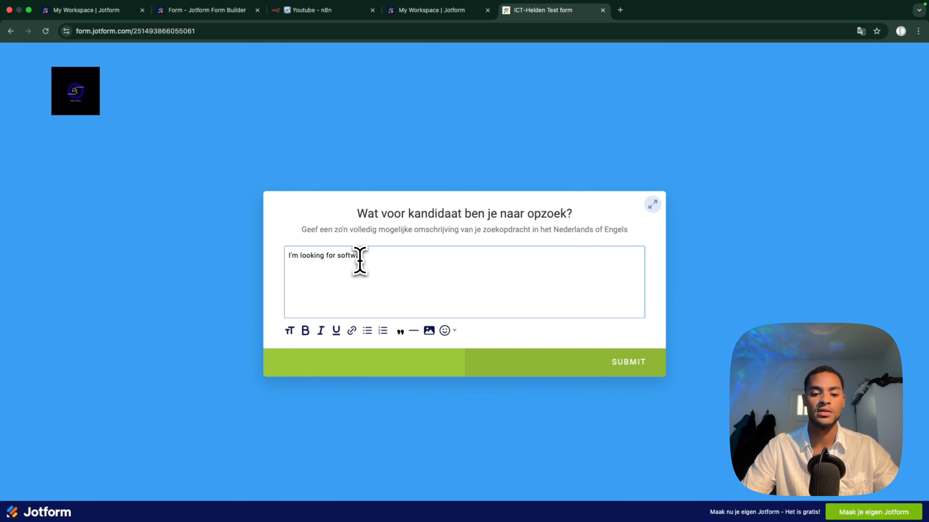
pyautogui.write('re engineers')
pyautogui.click(628, 362)
# Step: Return to the n8n workflow and examine the submitted answer in the JotForm Trigger's output
pyautogui.click(312, 10)
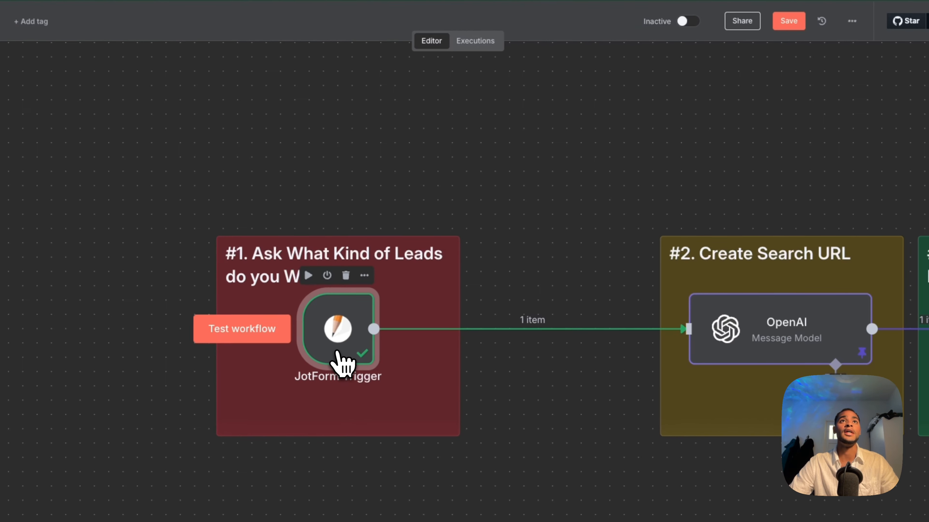
pyautogui.doubleClick(339, 354)
pyautogui.moveTo(336, 130); pyautogui.dragTo(850, 129)
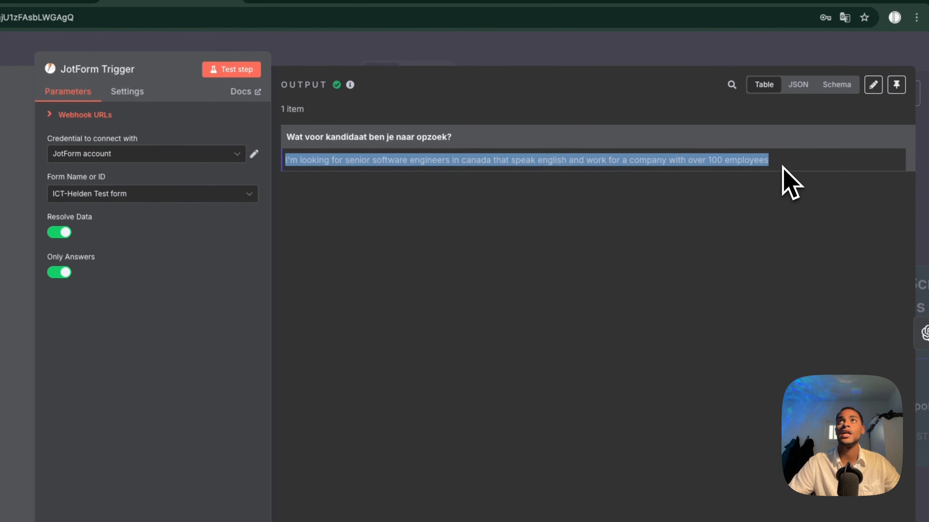
pyautogui.click(731, 188)
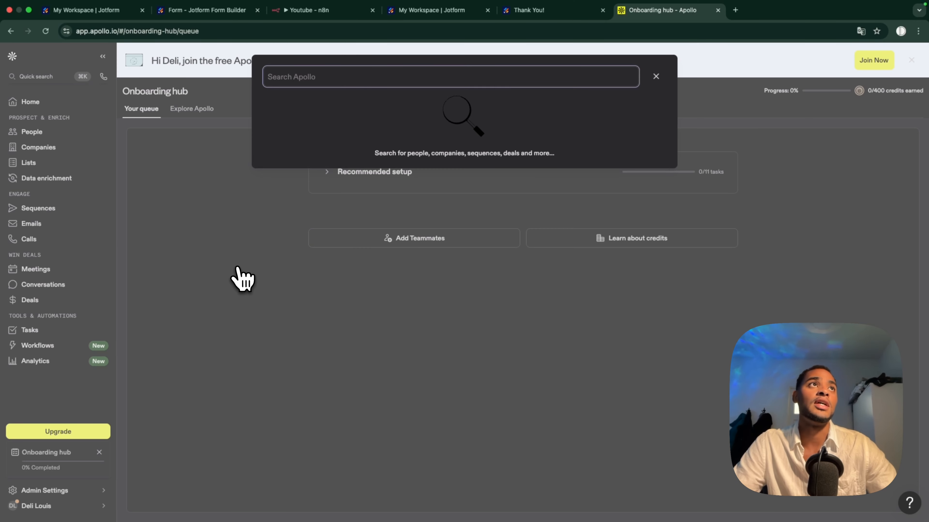
# Step: Search Apollo for "software en" and examine the results page's search URL alongside the JotForm Trigger in n8n
pyautogui.write('software en')
pyautogui.press('Return')
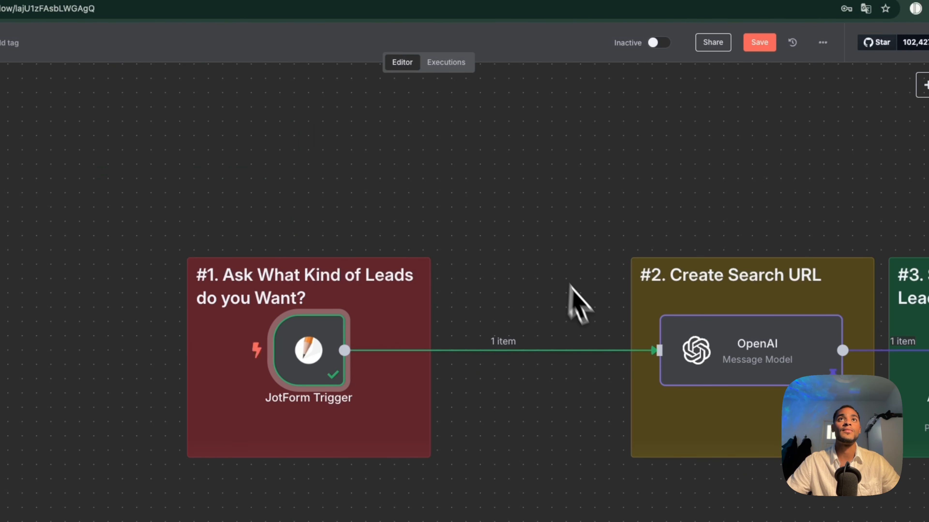
pyautogui.hscroll(5, 575, 300)
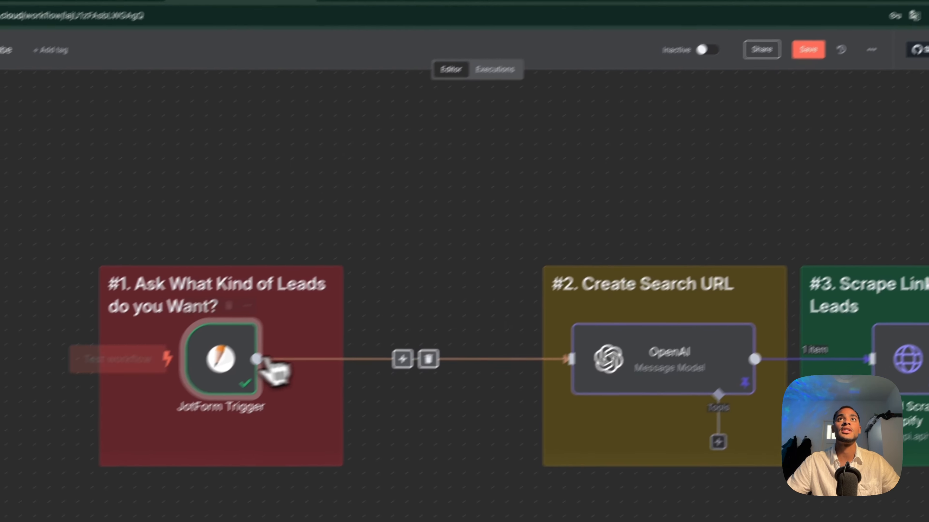
pyautogui.doubleClick(188, 357)
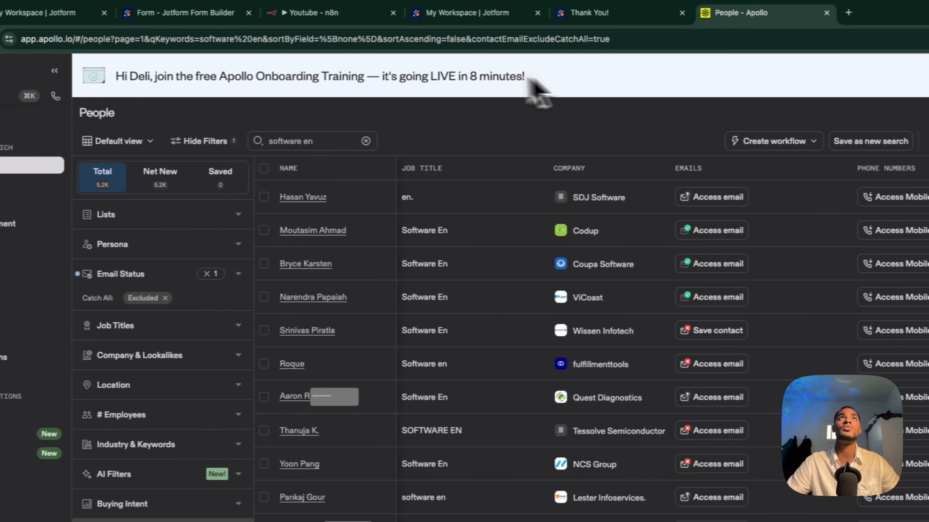
pyautogui.click(166, 37)
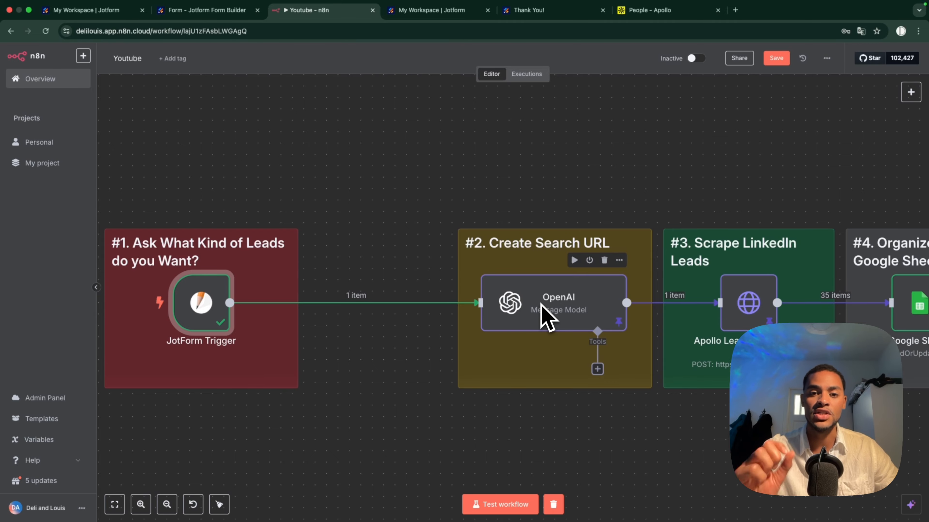
# Step: In n8n's OpenAI node, unpin the output data and keep Message a Model as the operation
pyautogui.doubleClick(543, 311)
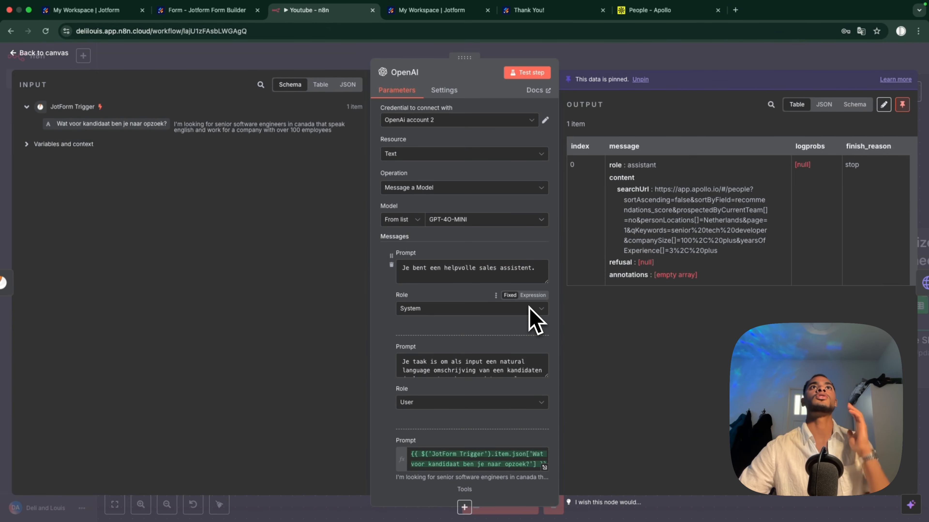
pyautogui.click(454, 125)
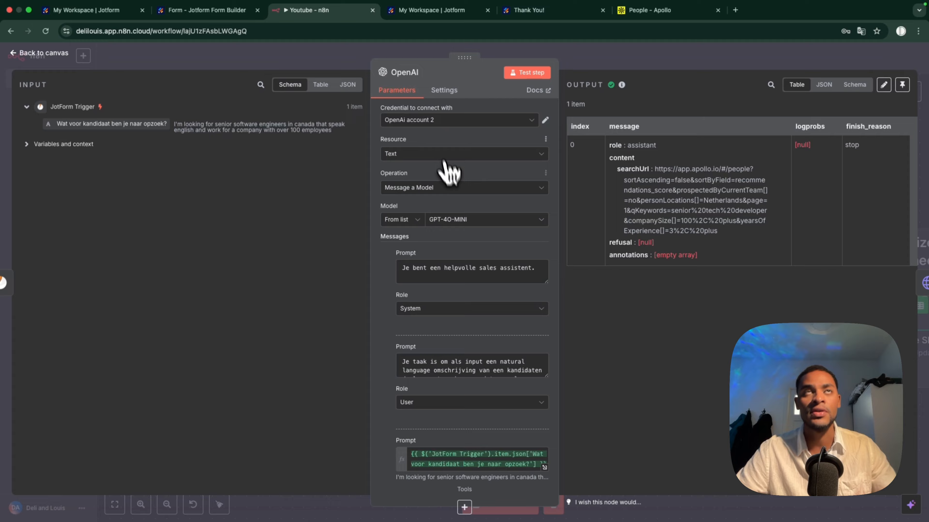
pyautogui.click(450, 188)
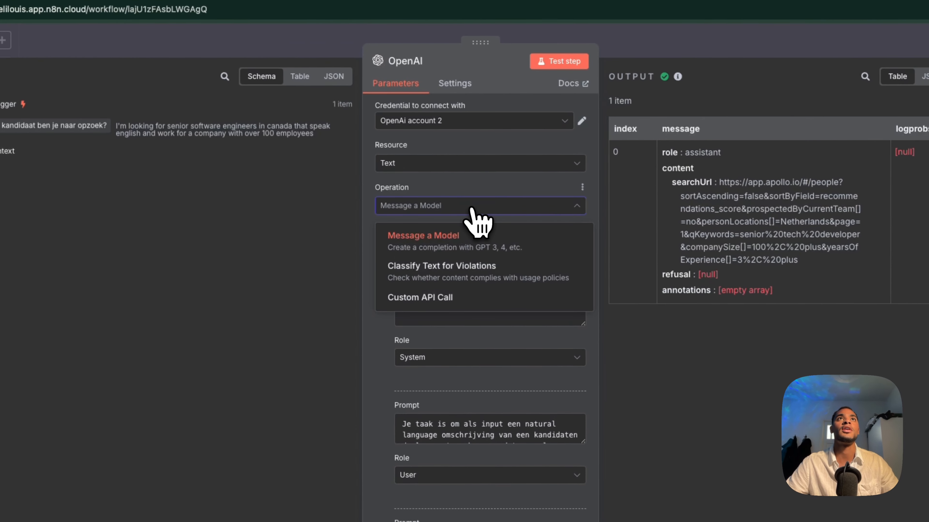
pyautogui.click(444, 192)
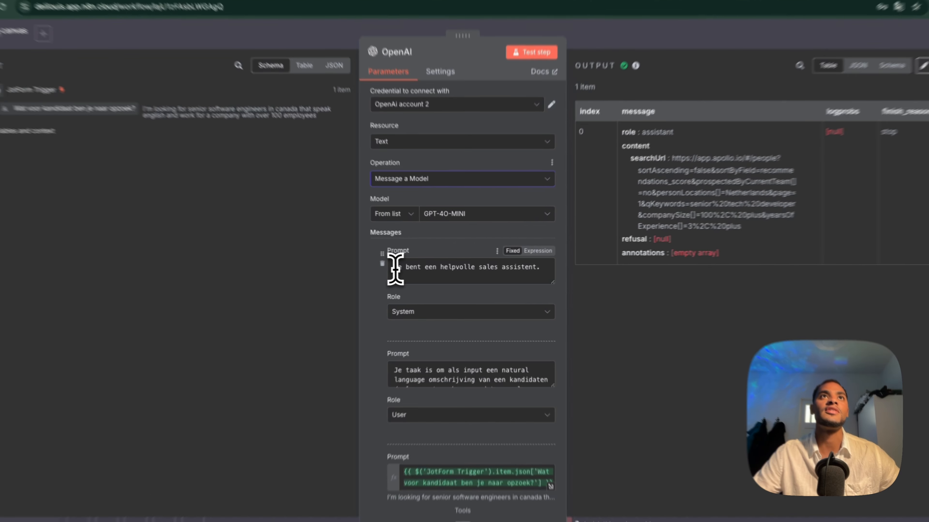
# Step: Replace the system prompt with "You're a helpful sales agent."
pyautogui.moveTo(395, 268); pyautogui.dragTo(549, 271)
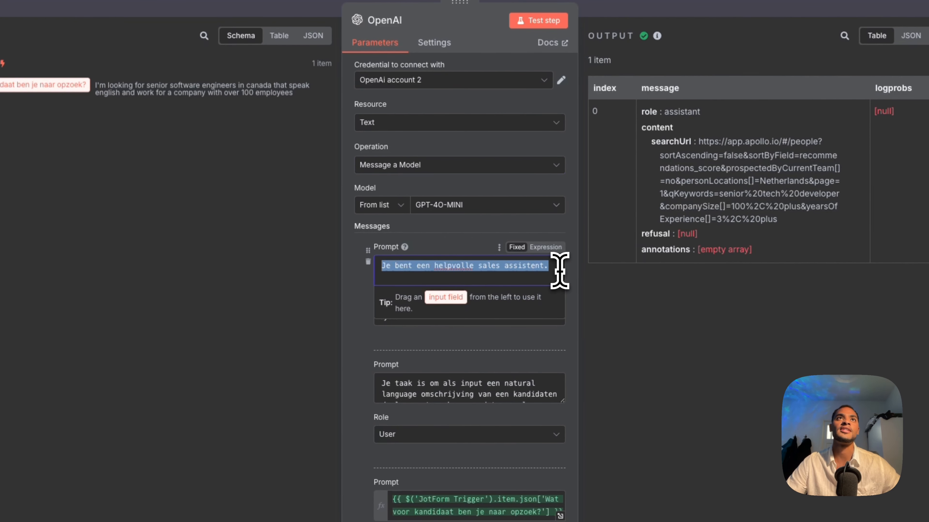
pyautogui.write("You're a ")
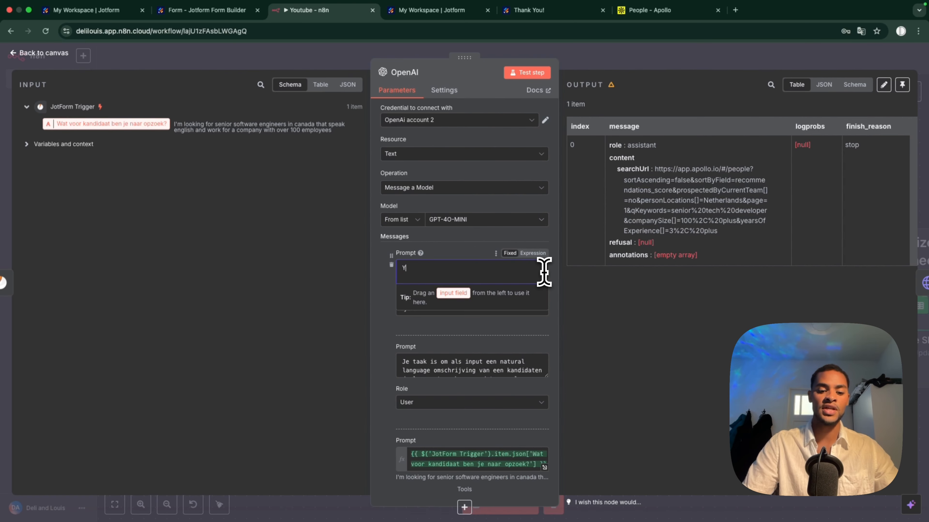
pyautogui.write('helpful sales agent.')
# Step: Enlarge the text field of the second prompt and read through its Dutch instructions
pyautogui.scroll(-2, 544, 330)
pyautogui.moveTo(546, 285); pyautogui.dragTo(546, 480)
pyautogui.scroll(-2, 491, 377)
pyautogui.scroll(1, 491, 377)
pyautogui.scroll(-3, 491, 377)
pyautogui.scroll(1, 491, 377)
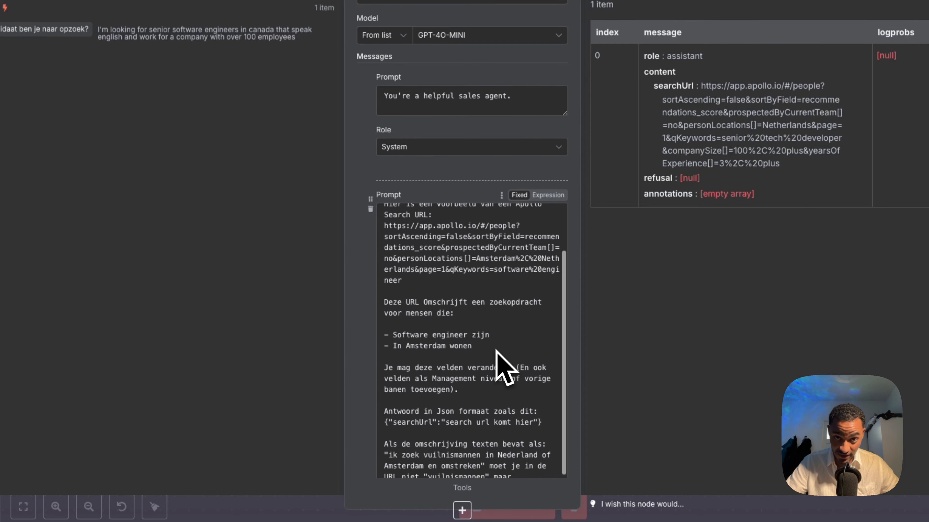
pyautogui.scroll(2, 496, 353)
pyautogui.scroll(1, 427, 276)
# Step: Copy the entire Dutch text of the second prompt and open ChatGPT in a new tab
pyautogui.click(390, 221)
pyautogui.scroll(-10, 464, 220)
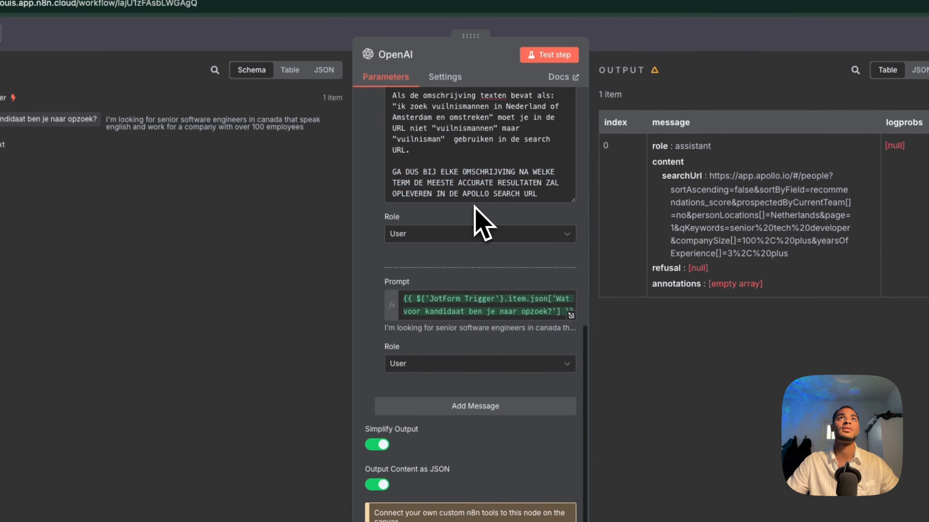
pyautogui.press('super+a')
pyautogui.scroll(10, 454, 256)
pyautogui.click(734, 16)
pyautogui.click(521, 360)
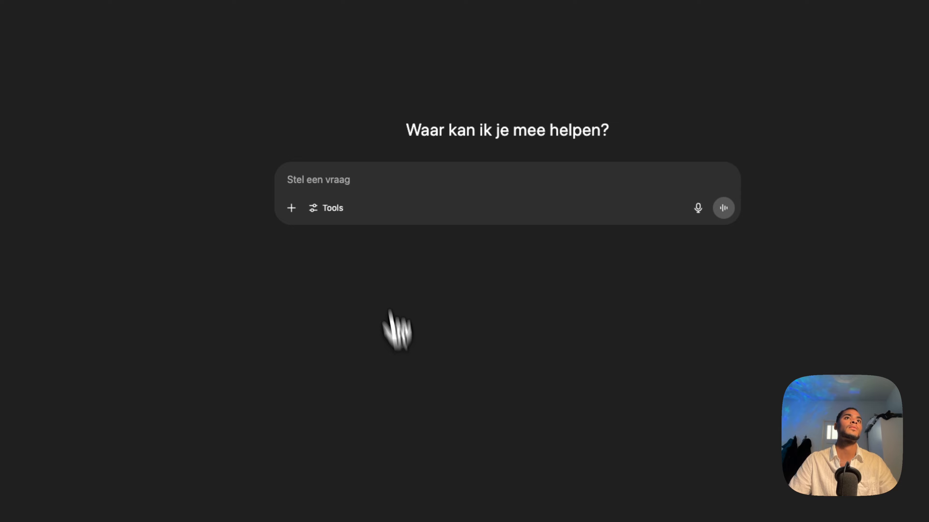
# Step: Ask ChatGPT to translate the copied prompt into English with the instruction "vertaal naar engels:"
pyautogui.write('vertaal naar engels:')
pyautogui.hotkey('shift', 'Return')
pyautogui.hotkey('shift', 'Return')
pyautogui.write('Je taak is om als input een natural language omschrijving van een kandidaten doelgroep te maken, en dat vervolgens om te zetten in een Apollo Search URL  Hier is een voorbeeld van een Apollo Search URL: https://app.apollo.io/#/people?sortAscending=false&sortByField=recommendations_score&prospectedByCurrentTeam[]=no&personLocations[]=Amsterdam%2C%20Netherlands&page=1&qKeywords=software%20engineer  Deze URL Omschrijft een zoekopdracht voor mensen die:  - Software engineer zijn - In Amsterdam wonen  Je mag deze velden veranderen (En ook velden als Management niveau of vorige banen toevoegen).  Antwoord in Json formaat zoals dit: {"searchUrl":"search url komt hier"}  Als de omschrijving texten bevat als: "ik zoek vuilnismannen in Nederland of Amsterdam en omstreken" moet je in de URL niet "vuilnismannen" maar "vuilnisman"  gebruiken in de search URL.  GA DUS BIJ ELKE OMSCHRIJVING NA WELKE TERM DE MEESTE ACCURATE RESULTATEN ZAL OPLEVEREN IN DE APOLLO SEARCH URL')
pyautogui.press('Return')
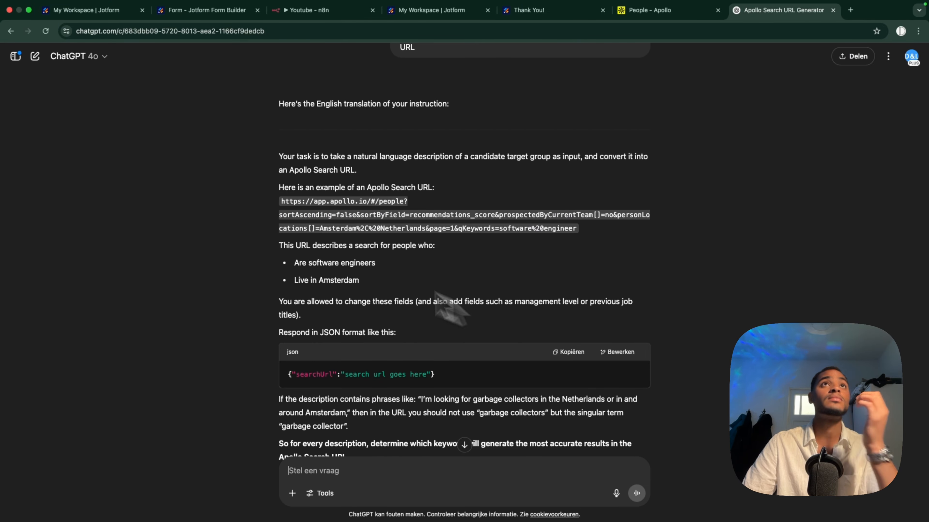
# Step: Copy ChatGPT's English translation and replace the second prompt of the n8n OpenAI node with it
pyautogui.moveTo(277, 156); pyautogui.dragTo(417, 343)
pyautogui.scroll(-3, 417, 343)
pyautogui.moveTo(358, 381); pyautogui.dragTo(275, 79)
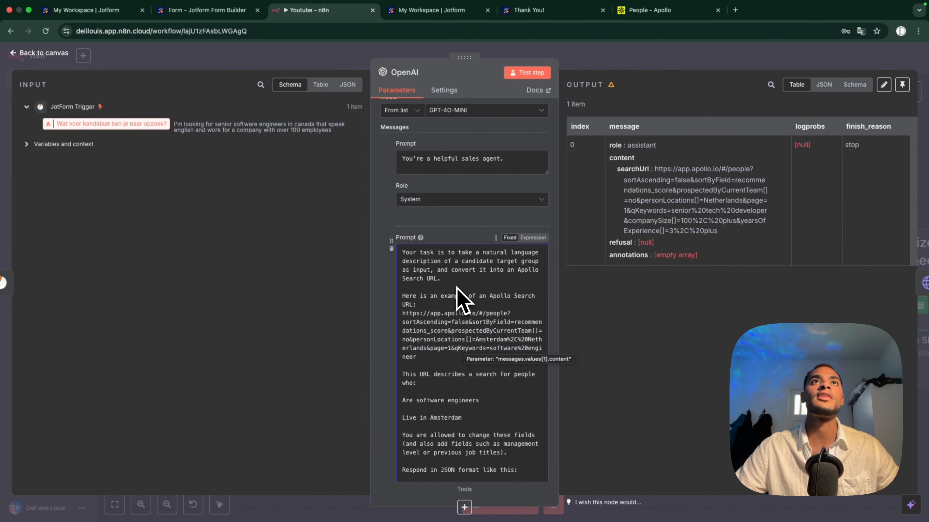
# Step: Change the example location in the second prompt so the line reads "Live in Canada"
pyautogui.scroll(-2, 460, 329)
pyautogui.doubleClick(444, 338)
pyautogui.write('Canada')
pyautogui.moveTo(402, 355); pyautogui.dragTo(511, 376)
pyautogui.click(510, 377)
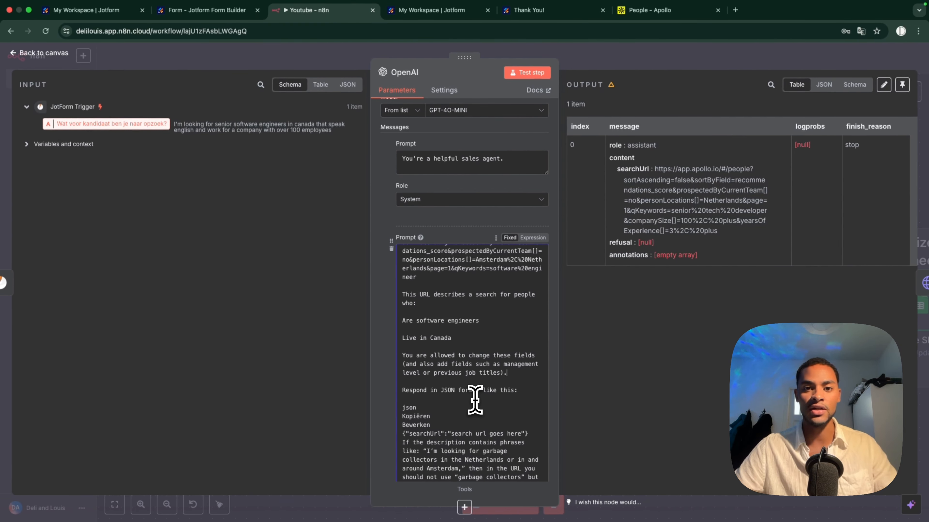
# Step: Remove the stray lines "json", "Kopiëren" and "Bewerken" above the searchUrl example in the prompt
pyautogui.moveTo(430, 425); pyautogui.dragTo(402, 407)
pyautogui.press('BackSpace')
pyautogui.press('BackSpace')
pyautogui.scroll(-3, 475, 366)
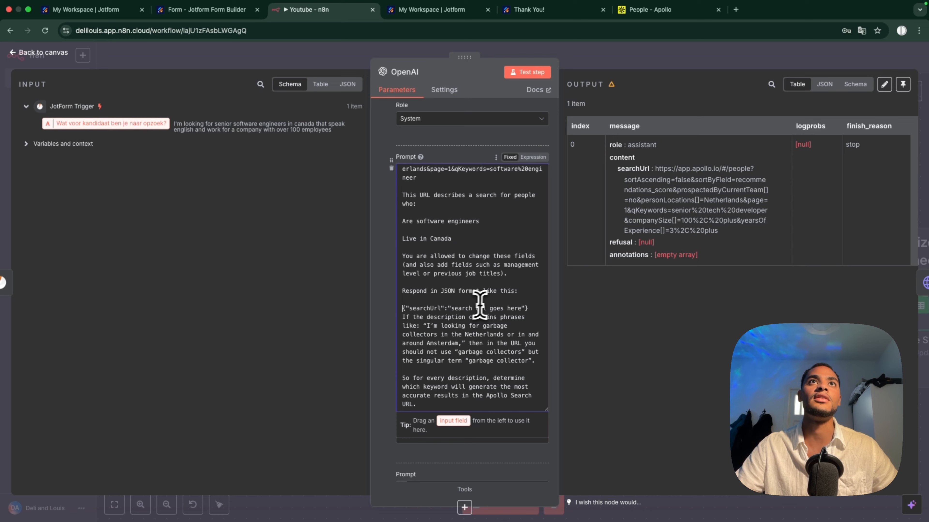
# Step: Review the prompt's closing instructions on singular search terms and choosing the most accurate keyword
pyautogui.moveTo(388, 235); pyautogui.dragTo(535, 357)
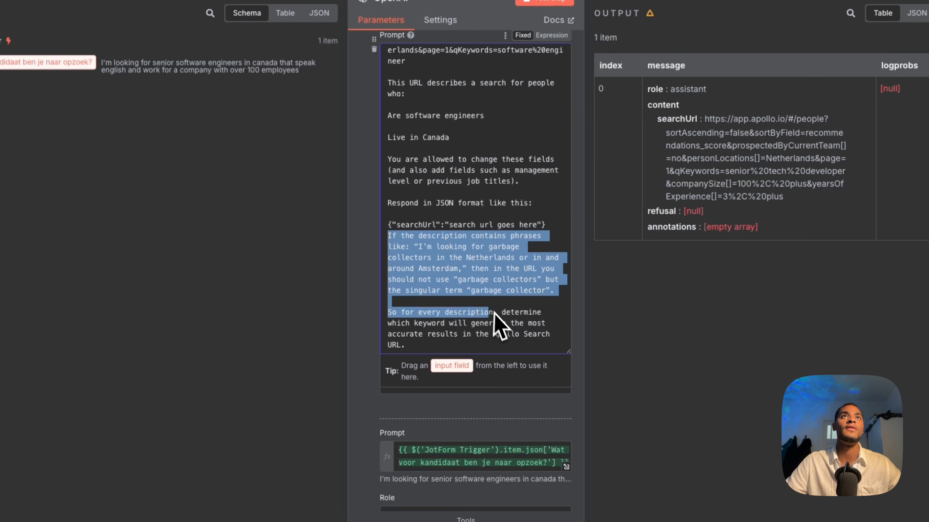
pyautogui.click(535, 357)
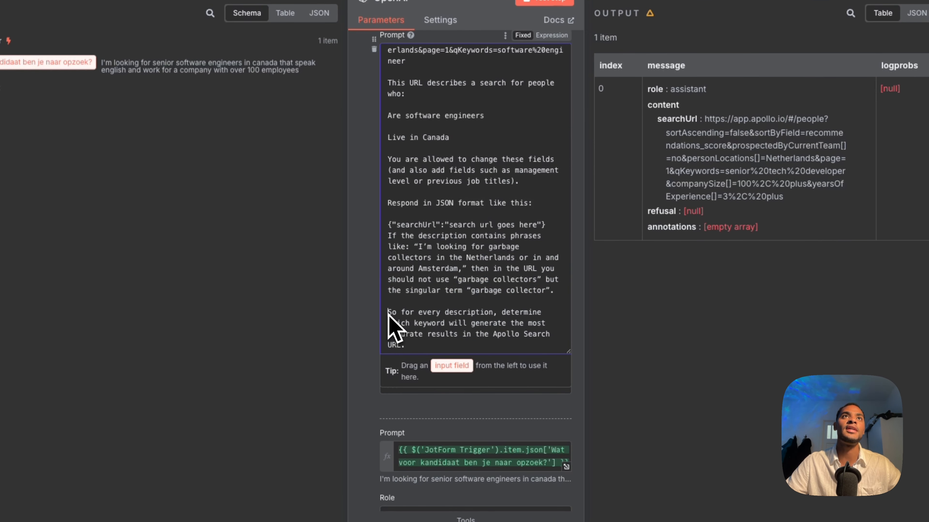
pyautogui.moveTo(389, 312); pyautogui.dragTo(491, 331)
pyautogui.click(508, 348)
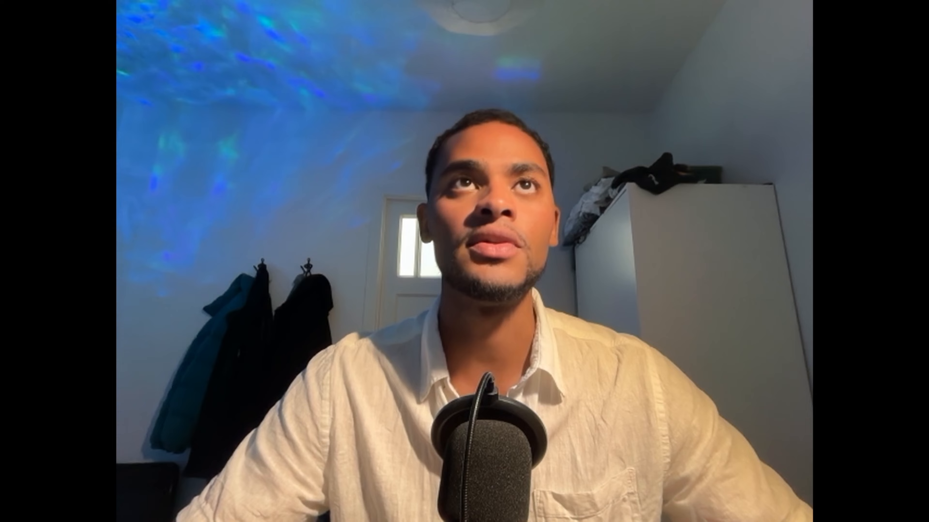
# Step: Examine how the third prompt can take the JotForm Trigger field "Wat voor kandidaat ben je naar opzoek?" as its input
pyautogui.scroll(-5, 472, 256)
pyautogui.moveTo(106, 123); pyautogui.dragTo(338, 225)
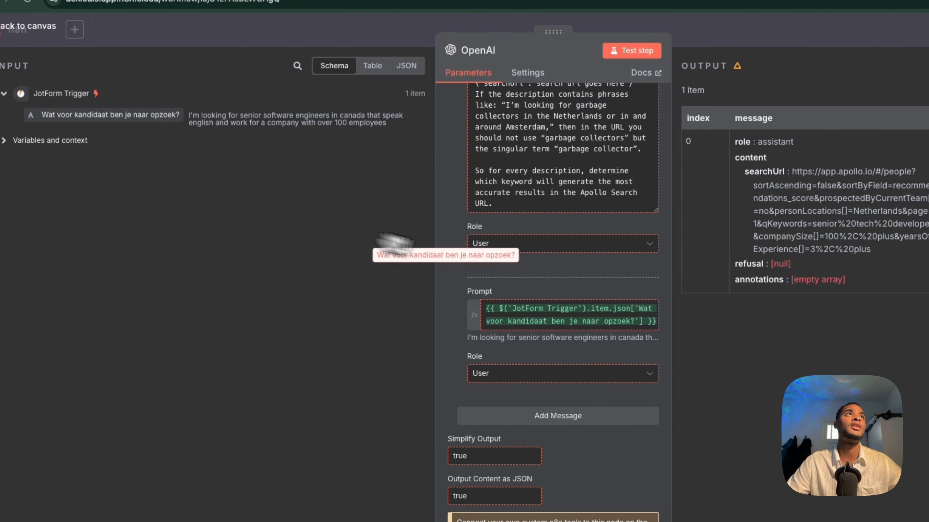
pyautogui.moveTo(395, 242); pyautogui.dragTo(341, 244)
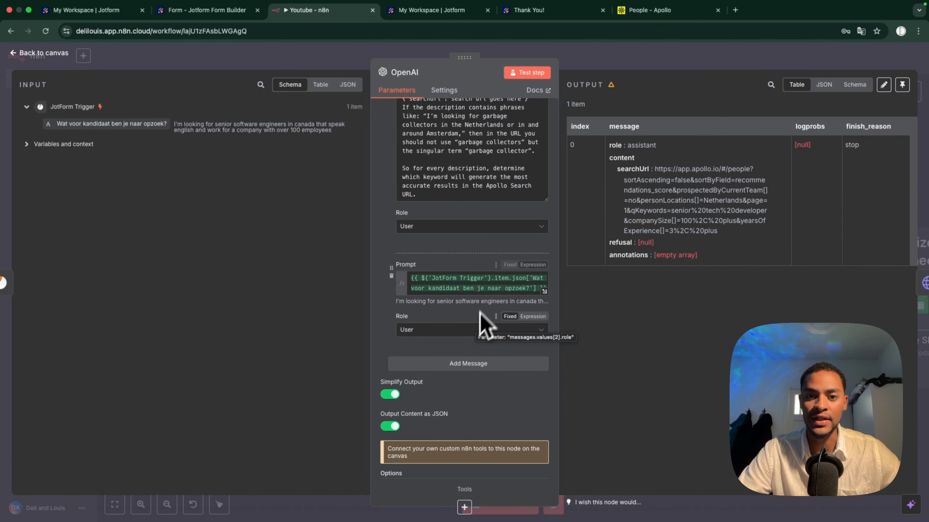
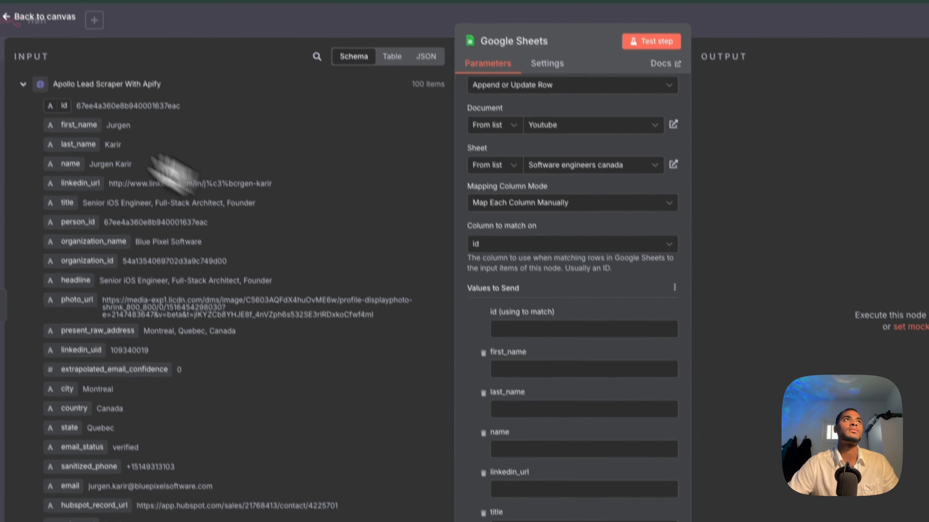
# Step: Map the Apollo scraper's id, first_name, last_name, name and linkedin_url values to the matching columns of the Google Sheets node
pyautogui.moveTo(59, 124); pyautogui.dragTo(432, 302)
pyautogui.moveTo(71, 139); pyautogui.dragTo(157, 143)
pyautogui.moveTo(459, 301); pyautogui.dragTo(512, 369)
pyautogui.moveTo(81, 133); pyautogui.dragTo(512, 410)
pyautogui.moveTo(73, 152); pyautogui.dragTo(500, 453)
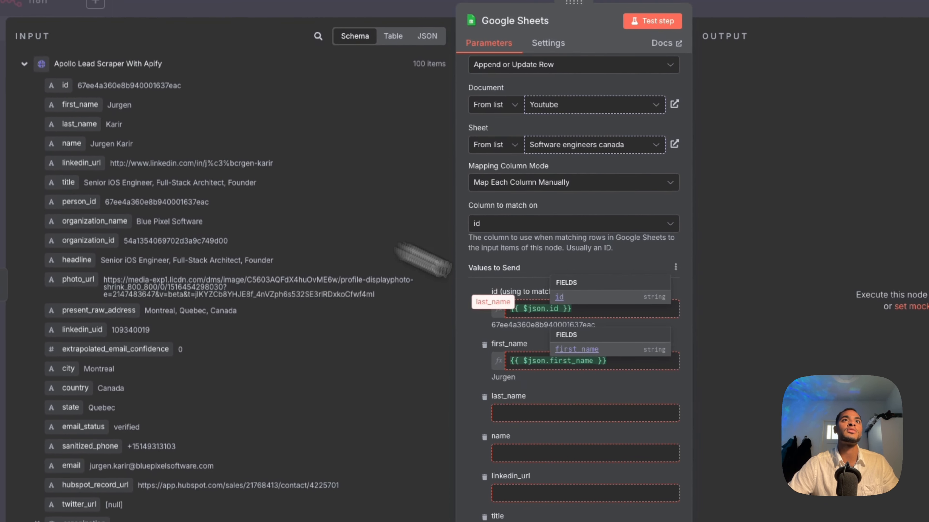
pyautogui.moveTo(84, 148); pyautogui.dragTo(507, 500)
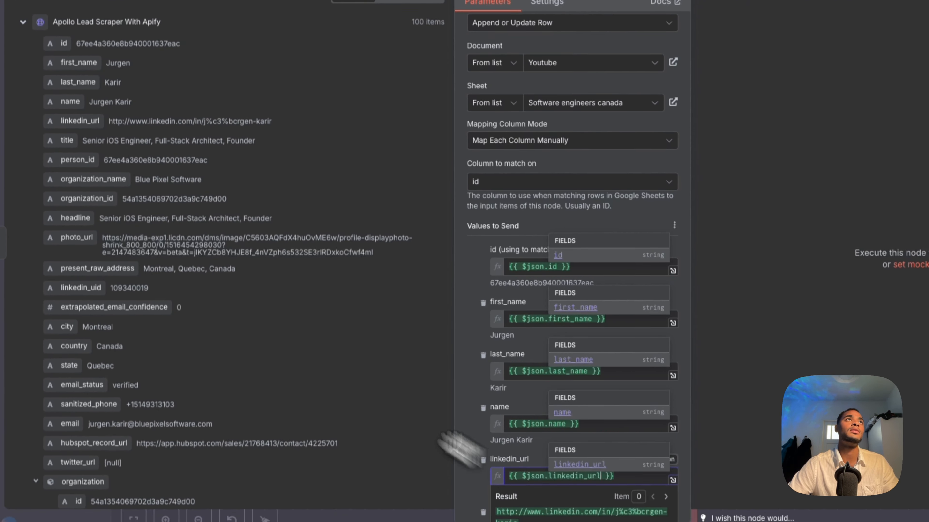
# Step: Map the scraper's title, person_id and organization_name values to their matching sheet columns
pyautogui.scroll(-3, 479, 379)
pyautogui.click(478, 377)
pyautogui.moveTo(74, 167); pyautogui.dragTo(535, 461)
pyautogui.moveTo(84, 187); pyautogui.dragTo(529, 502)
pyautogui.scroll(-5, 479, 278)
pyautogui.click(473, 239)
pyautogui.moveTo(70, 179); pyautogui.dragTo(531, 211)
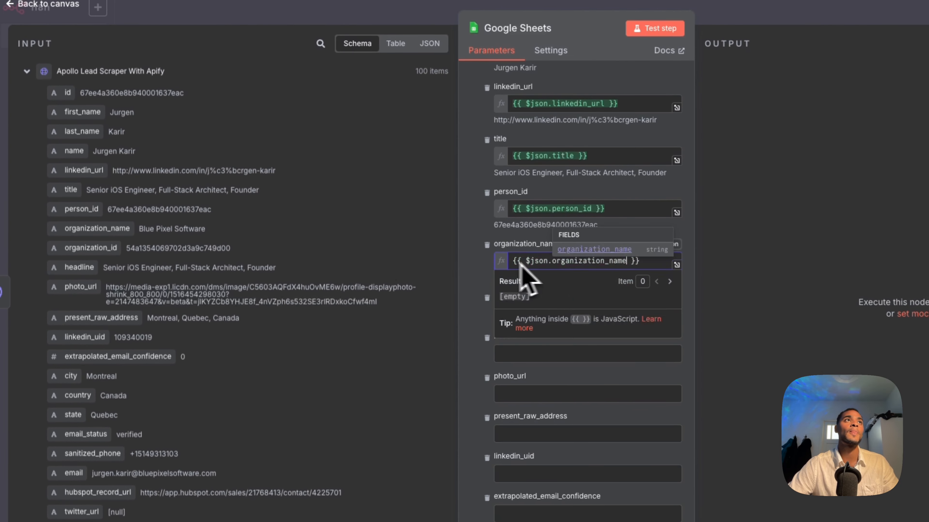
# Step: Remove organization_id from the node's values to send and delete its column in the Youtube spreadsheet in Google Sheets
pyautogui.moveTo(66, 198); pyautogui.dragTo(475, 253)
pyautogui.click(371, 354)
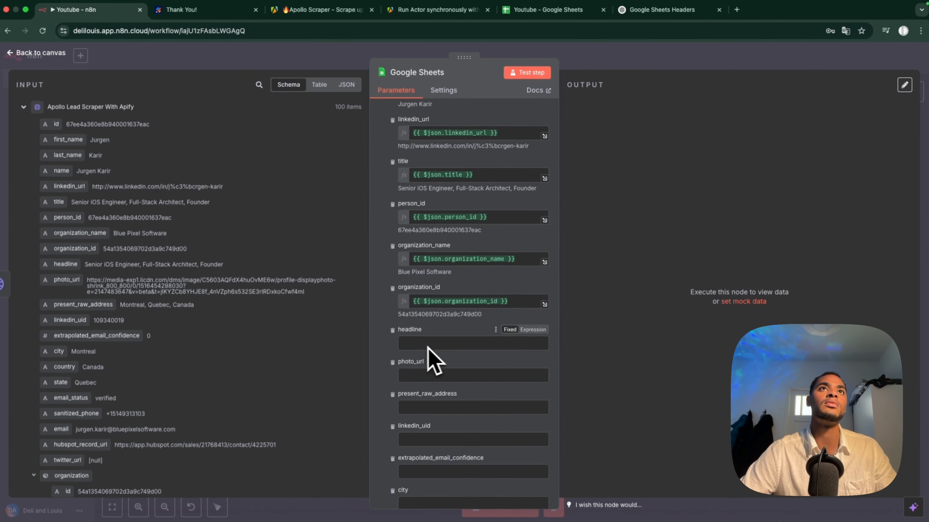
pyautogui.click(392, 289)
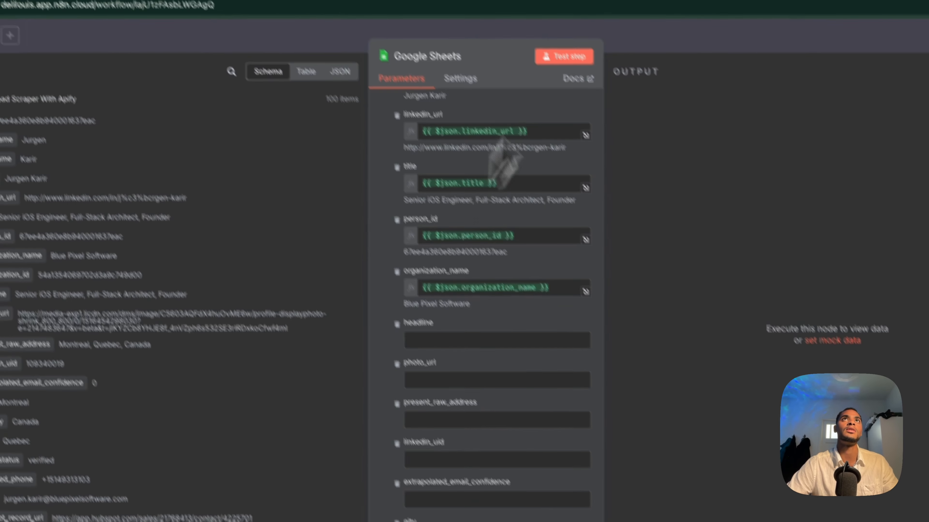
pyautogui.click(541, 10)
pyautogui.rightClick(435, 117)
pyautogui.click(520, 288)
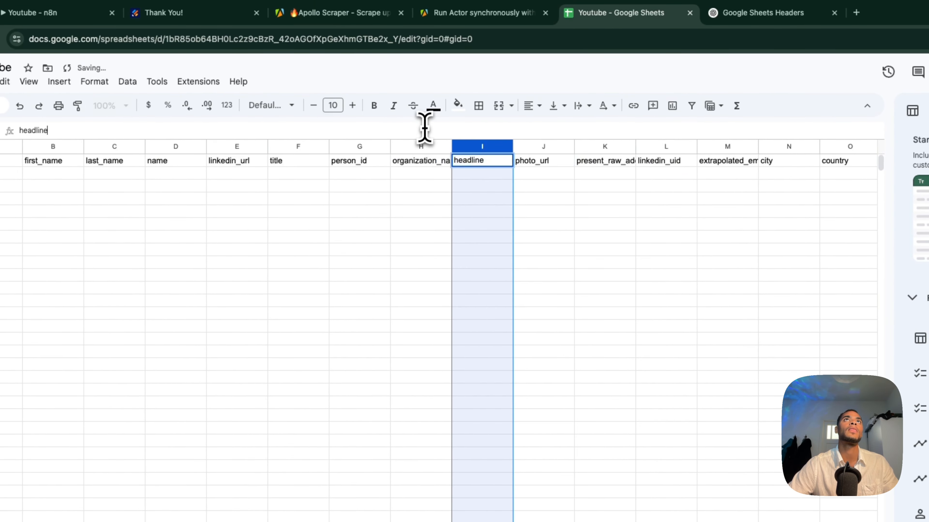
# Step: Back in n8n, map the scraper's headline, photo_url and present_raw_address values to their matching sheet columns
pyautogui.click(55, 12)
pyautogui.click(642, 244)
pyautogui.scroll(-7, 556, 199)
pyautogui.moveTo(83, 221); pyautogui.dragTo(585, 145)
pyautogui.moveTo(84, 240); pyautogui.dragTo(585, 198)
pyautogui.moveTo(105, 270); pyautogui.dragTo(585, 250)
# Step: Remove linkedin_uid and extrapolated_email_confidence from the values to send, and map city, country and state to their matching columns
pyautogui.click(492, 287)
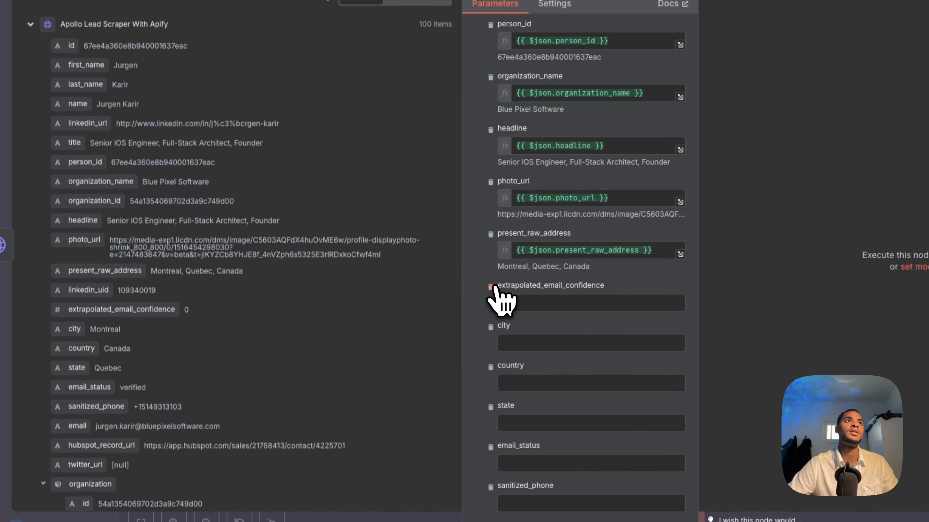
pyautogui.click(490, 287)
pyautogui.moveTo(75, 329); pyautogui.dragTo(545, 303)
pyautogui.moveTo(80, 348); pyautogui.dragTo(559, 345)
pyautogui.moveTo(75, 367); pyautogui.dragTo(513, 391)
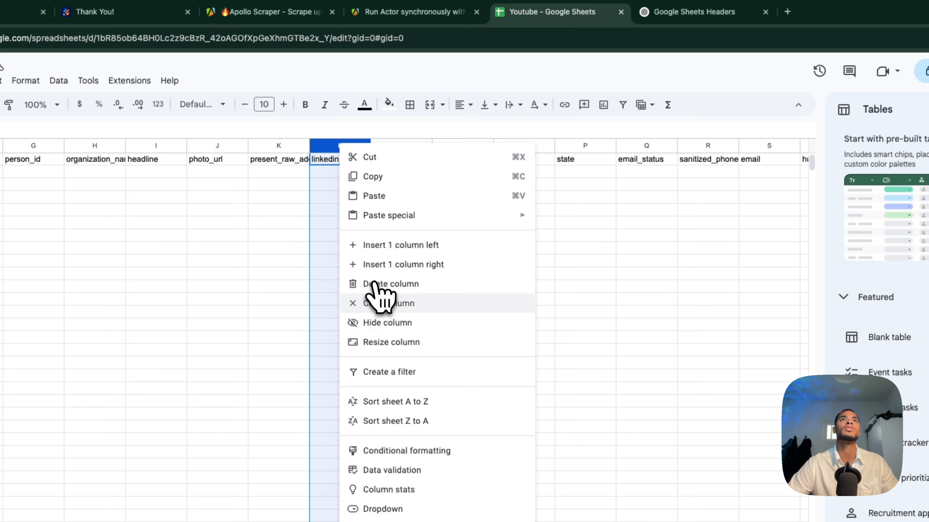
# Step: Delete the linkedin_uid, hubspot_record_url and twitter_url columns from the Google Sheets spreadsheet
pyautogui.click(376, 287)
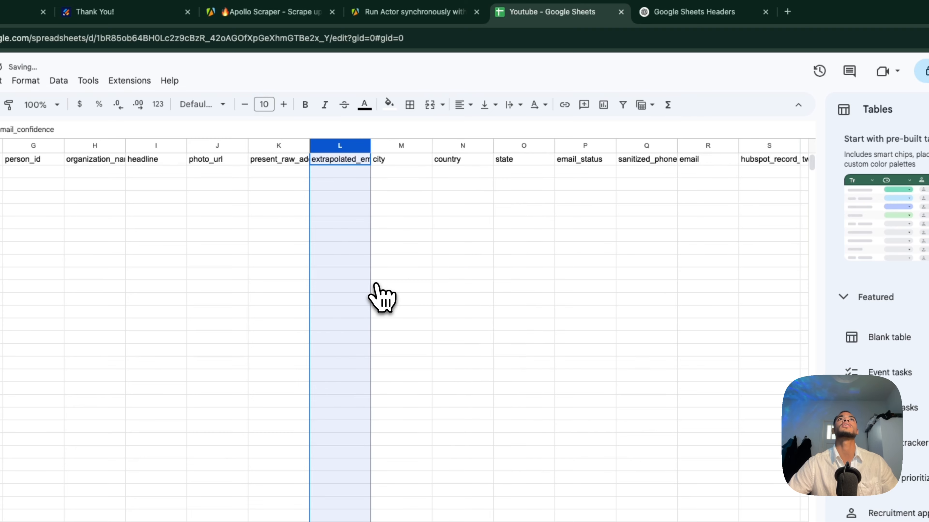
pyautogui.hscroll(2, 499, 243)
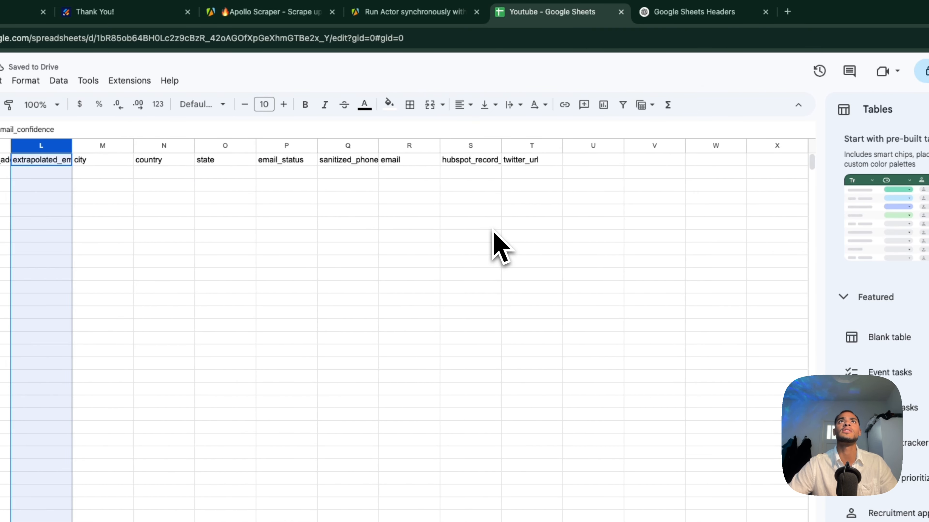
pyautogui.rightClick(486, 146)
pyautogui.click(524, 287)
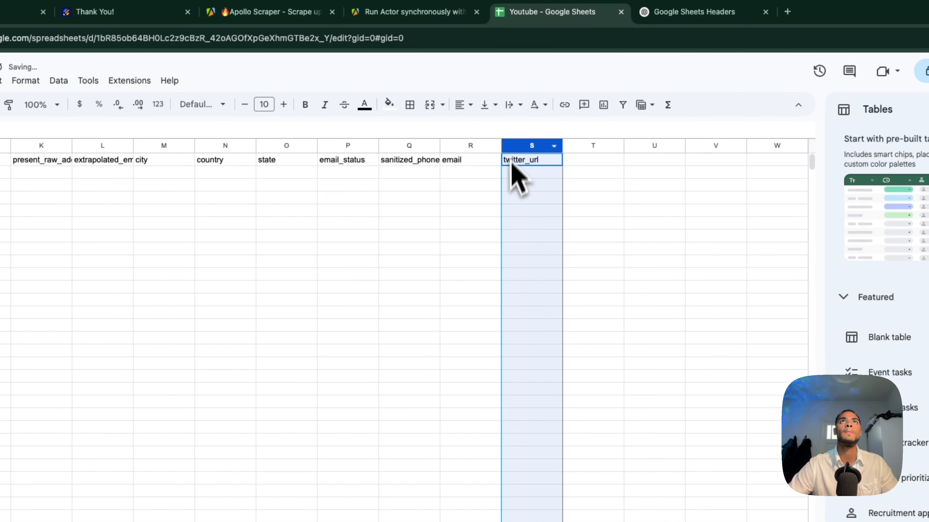
pyautogui.rightClick(520, 150)
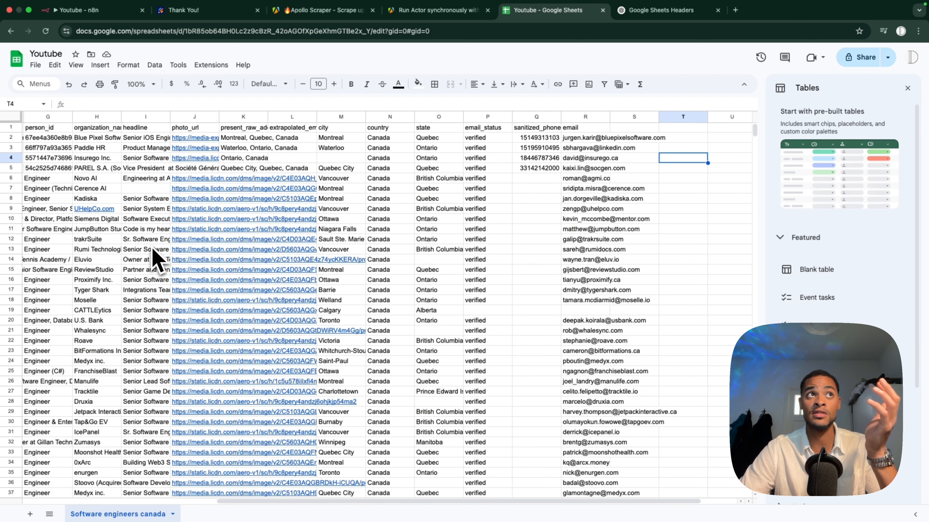
# Step: Download the Software engineers canada sheet as a comma-separated values (.csv) file
pyautogui.click(216, 105)
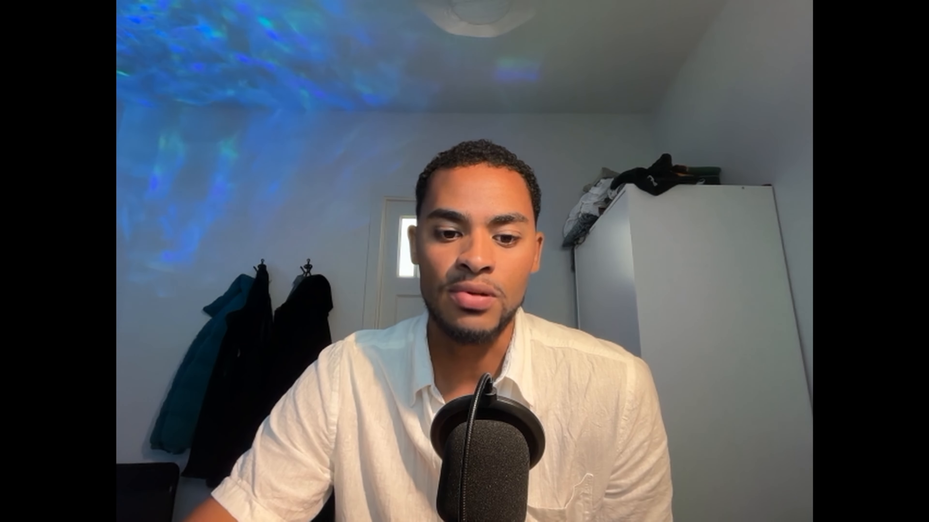
pyautogui.click(45, 81)
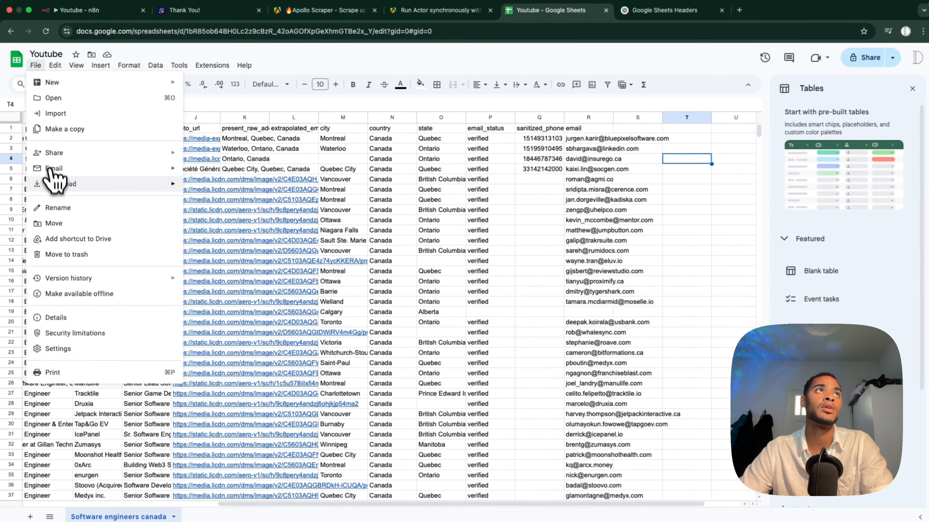
pyautogui.moveTo(72, 234)
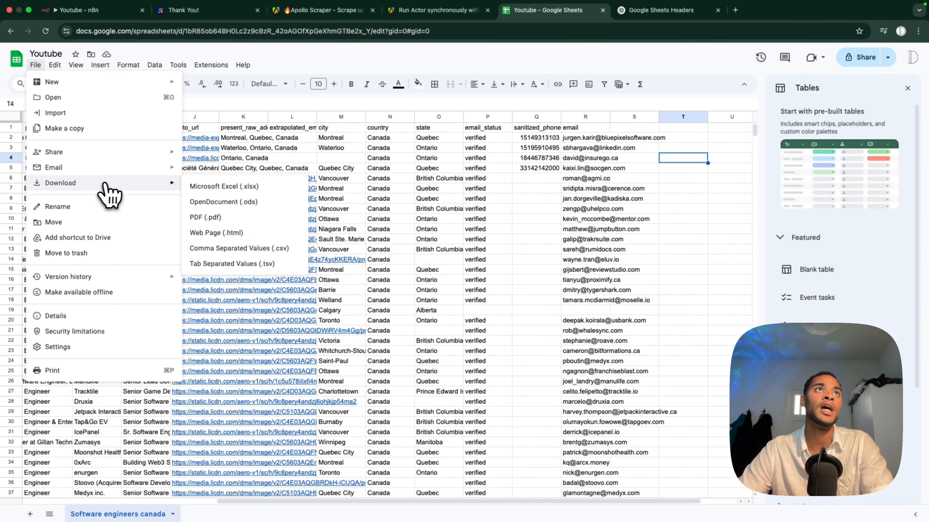
pyautogui.click(206, 249)
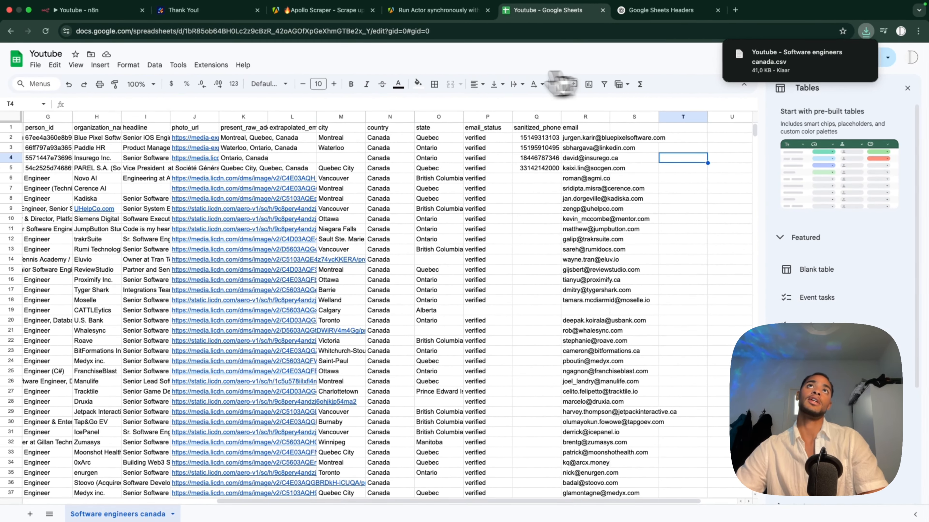
# Step: Open prosp.ai in a new browser tab and log in to Prosp
pyautogui.click(735, 10)
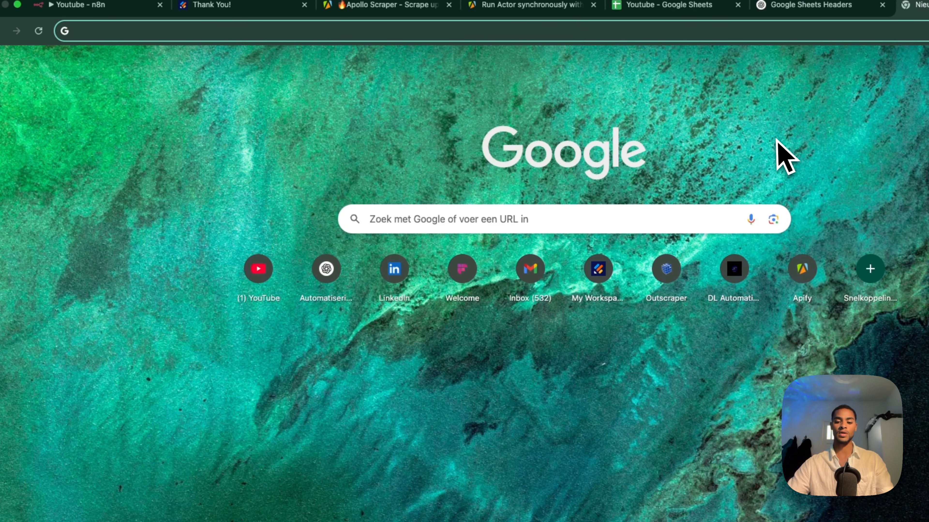
pyautogui.write('prosp.ai')
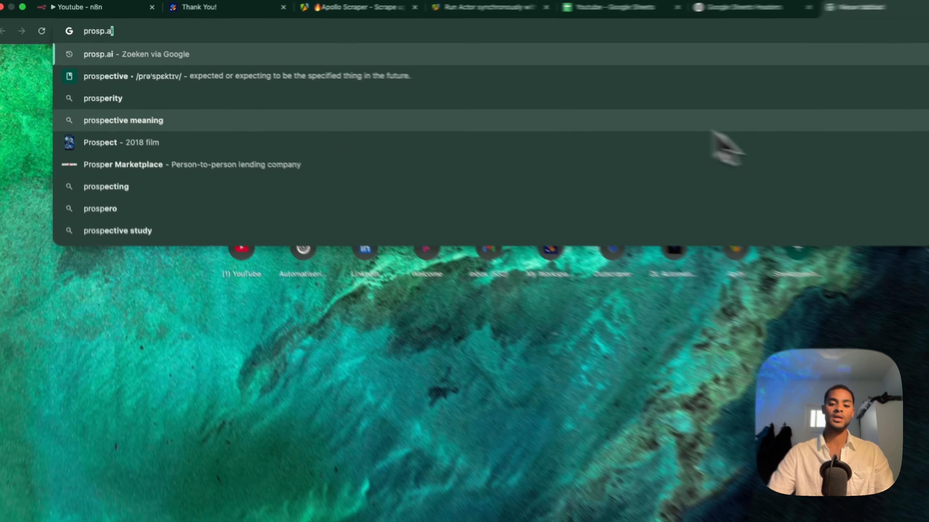
pyautogui.press('Return')
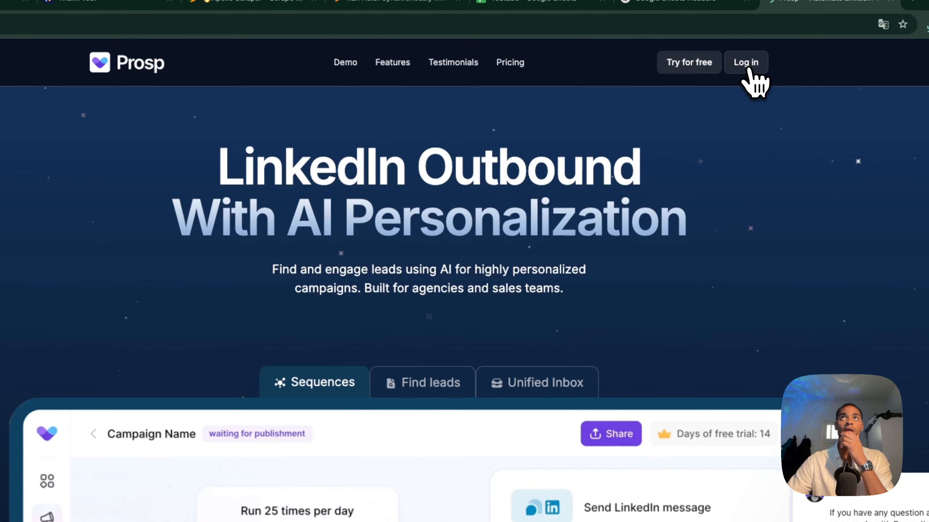
pyautogui.click(745, 64)
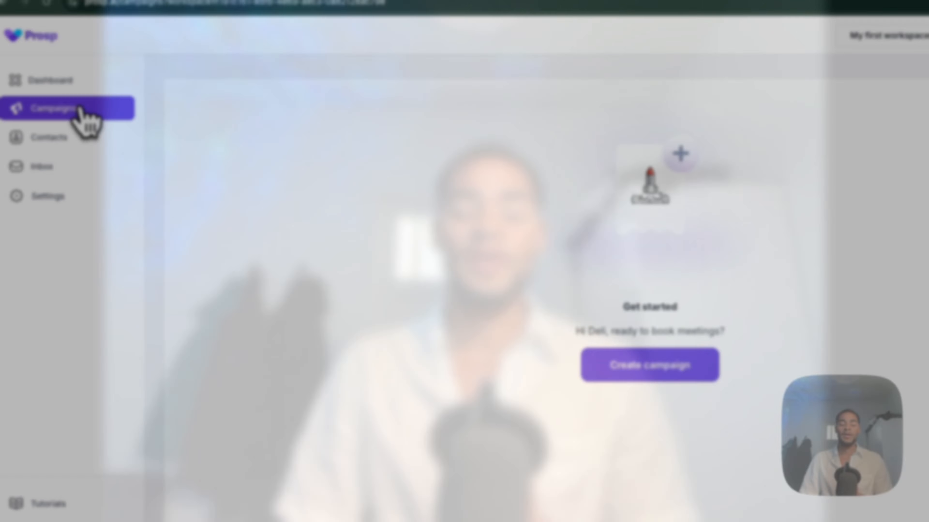
# Step: Create a campaign named Software Engineers Canada
pyautogui.click(650, 365)
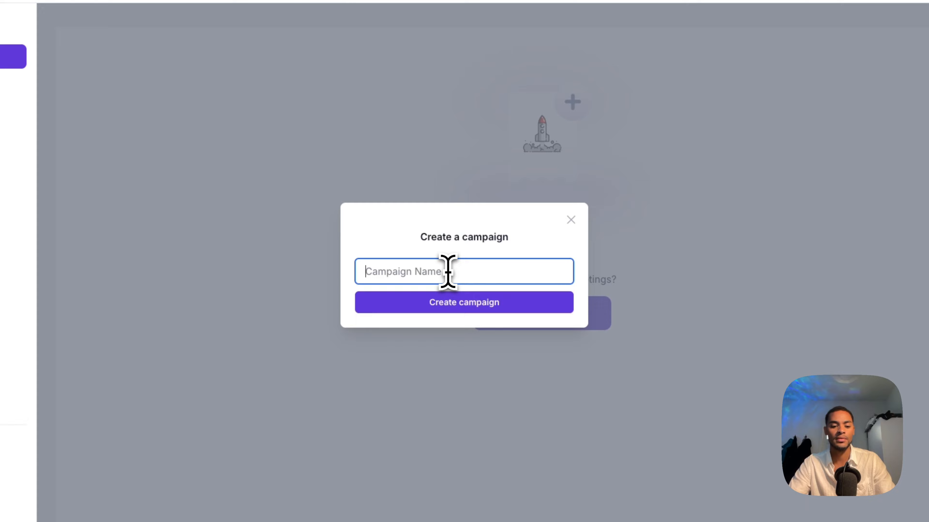
pyautogui.write('Software Engineers')
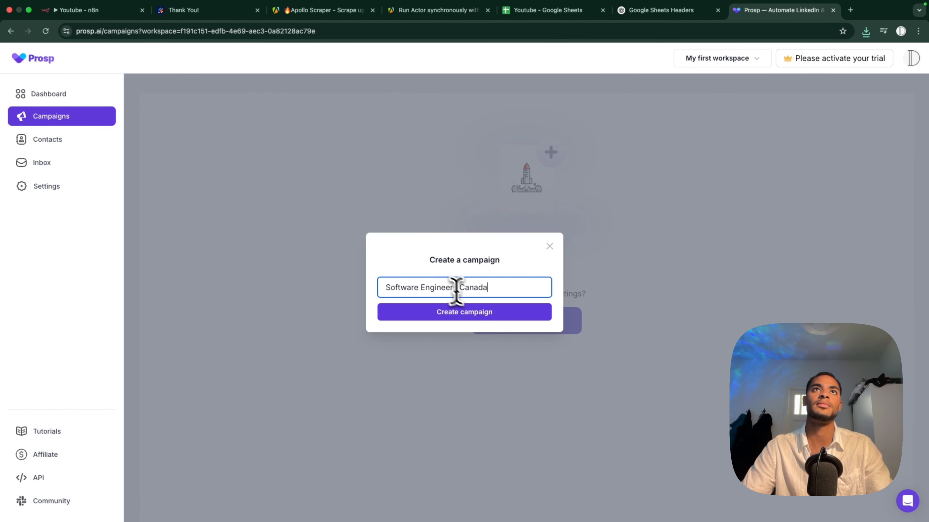
pyautogui.write(' Canada')
pyautogui.click(475, 311)
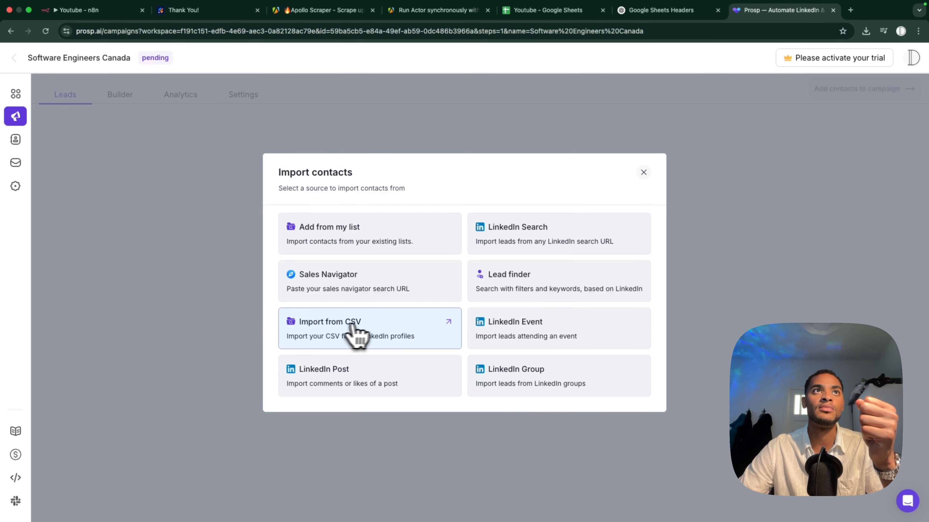
# Step: Import contacts from the CSV file "Youtube - Software engineers canada.csv" and extract its columns
pyautogui.click(378, 335)
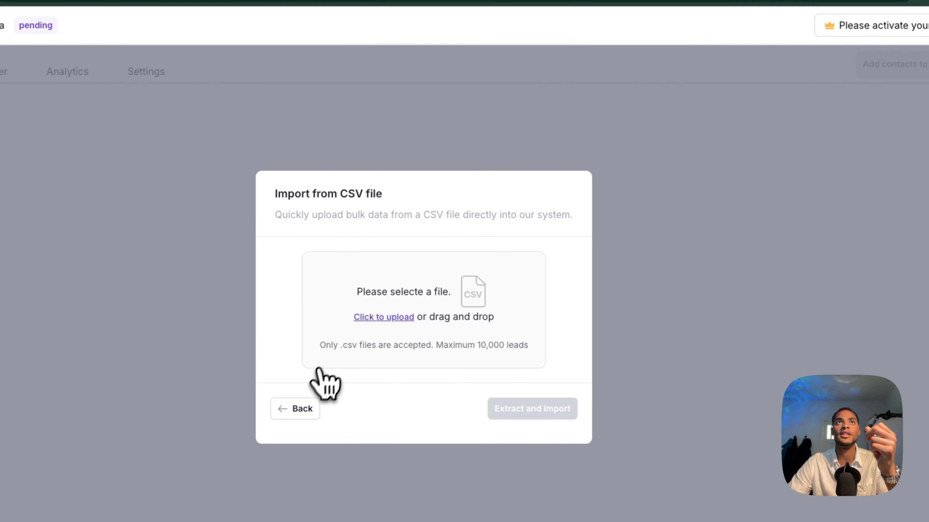
pyautogui.click(858, 41)
pyautogui.moveTo(736, 107); pyautogui.dragTo(436, 349)
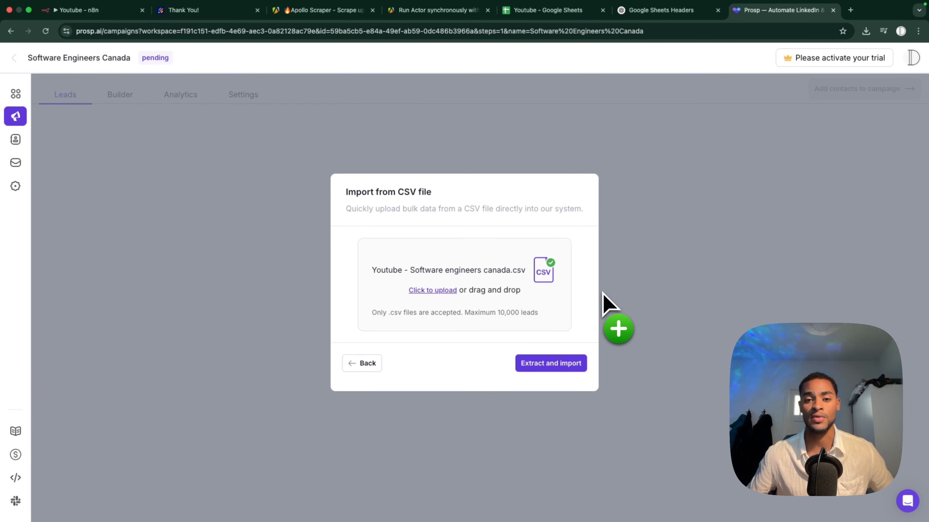
pyautogui.click(548, 363)
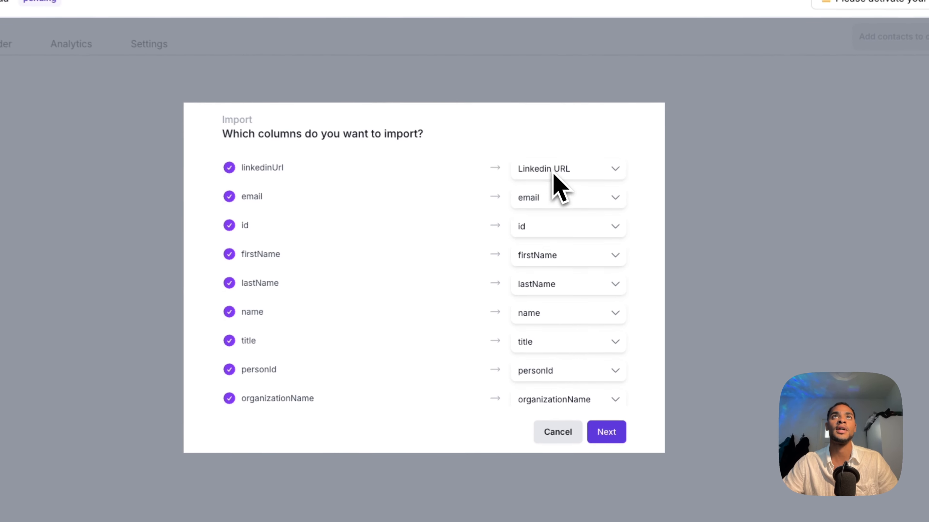
# Step: Match the email, firstName and lastName columns to Email, First Name and Last Name, and leave id out of the import
pyautogui.click(563, 240)
pyautogui.click(559, 256)
pyautogui.click(559, 253)
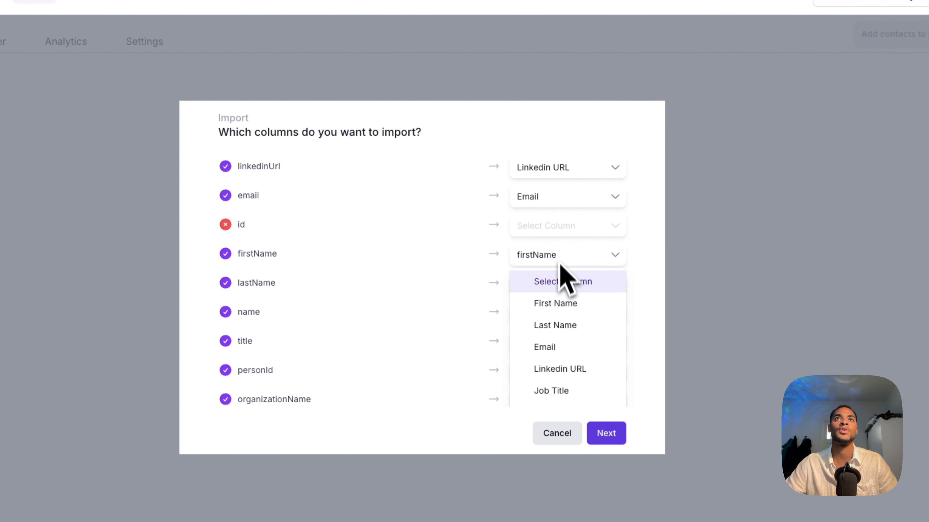
pyautogui.click(556, 303)
pyautogui.click(563, 283)
pyautogui.click(556, 352)
# Step: Leave the name column out of the import and match the title column to Job Title
pyautogui.scroll(-2, 570, 322)
pyautogui.click(567, 242)
pyautogui.click(565, 273)
pyautogui.scroll(-1, 565, 271)
pyautogui.click(563, 249)
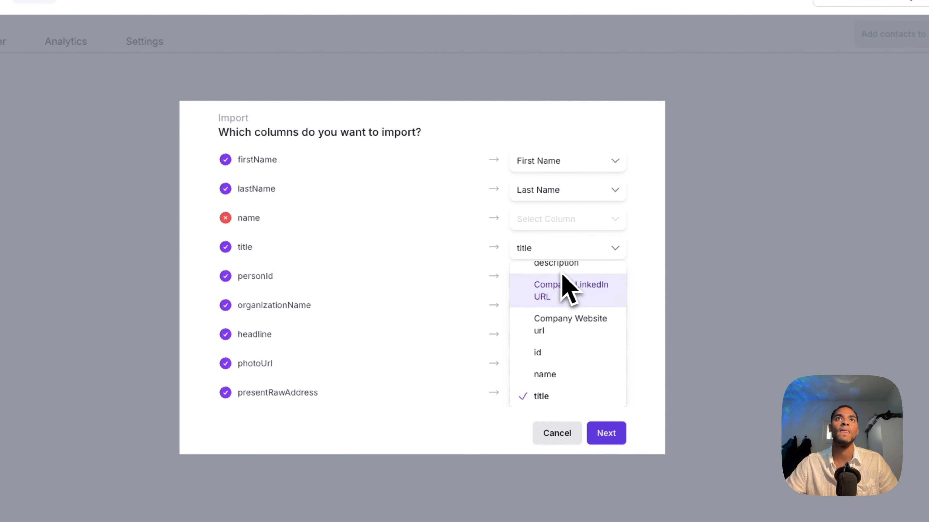
pyautogui.scroll(10, 560, 274)
pyautogui.click(553, 383)
# Step: Leave personId out of the import and match the headline column to Occupation/Headline
pyautogui.scroll(-1, 570, 296)
pyautogui.click(567, 247)
pyautogui.scroll(10, 561, 281)
pyautogui.click(562, 278)
pyautogui.scroll(-1, 565, 287)
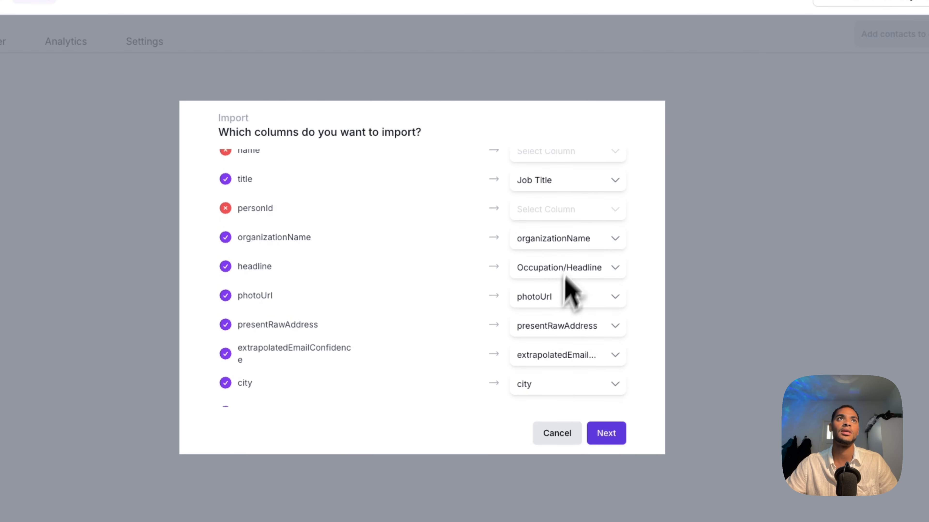
# Step: Match the organizationName column to Company Name
pyautogui.click(567, 238)
pyautogui.scroll(10, 570, 292)
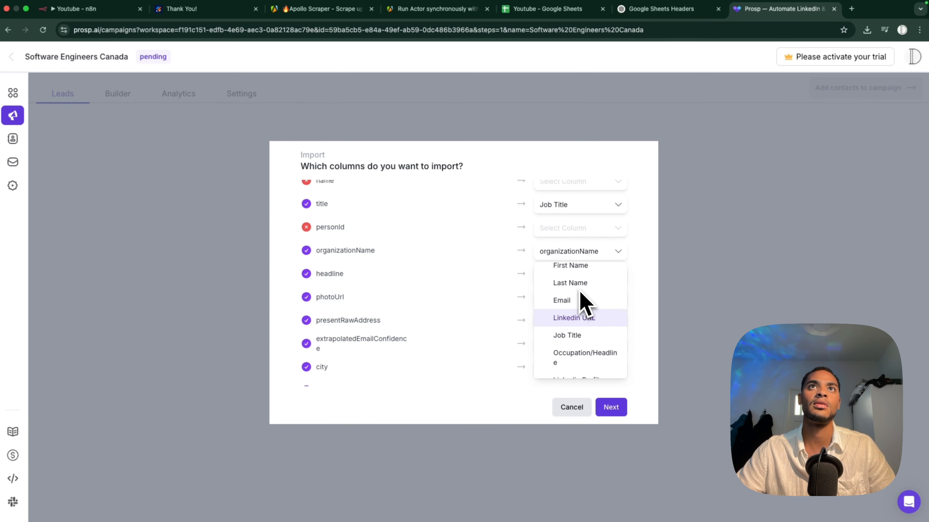
pyautogui.scroll(-2, 580, 315)
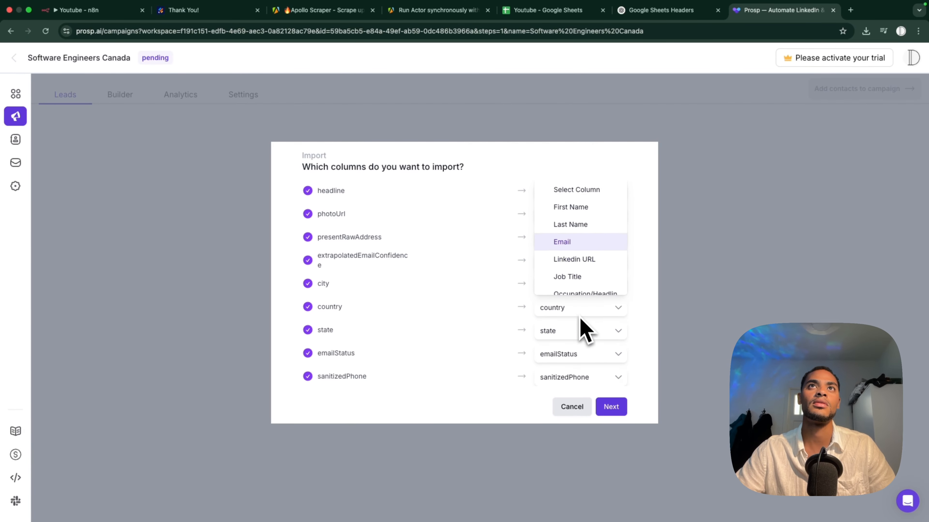
pyautogui.scroll(-4, 575, 269)
pyautogui.scroll(2, 576, 242)
pyautogui.click(576, 240)
pyautogui.click(575, 209)
pyautogui.click(576, 236)
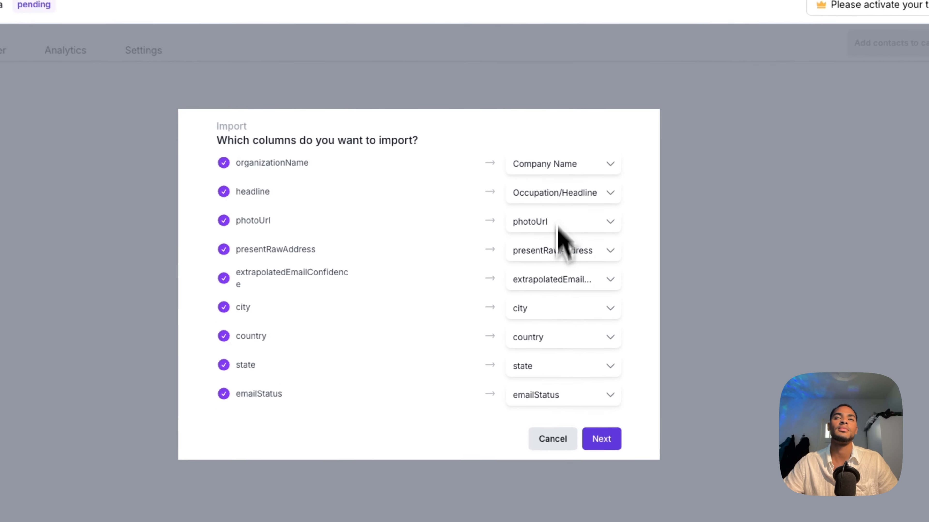
# Step: Leave the photoUrl column out of the import
pyautogui.scroll(2, 557, 242)
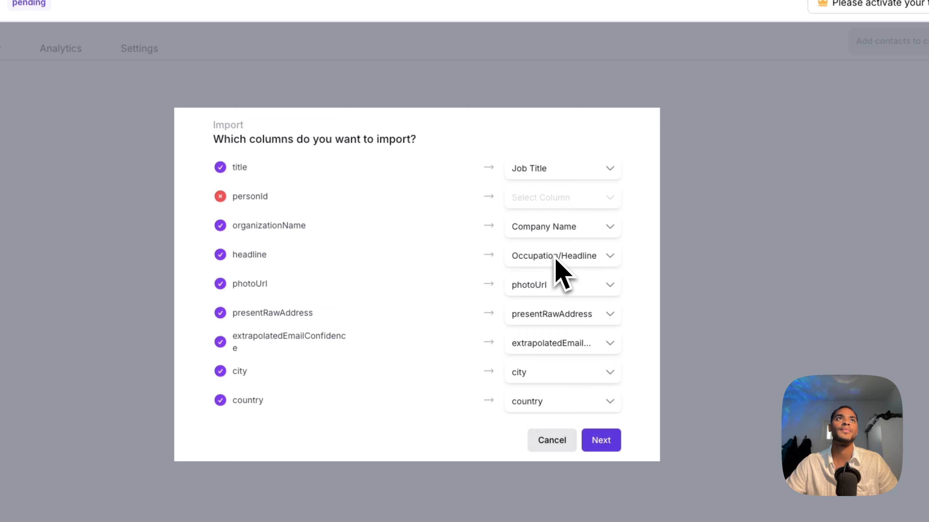
pyautogui.click(538, 289)
pyautogui.scroll(5, 560, 384)
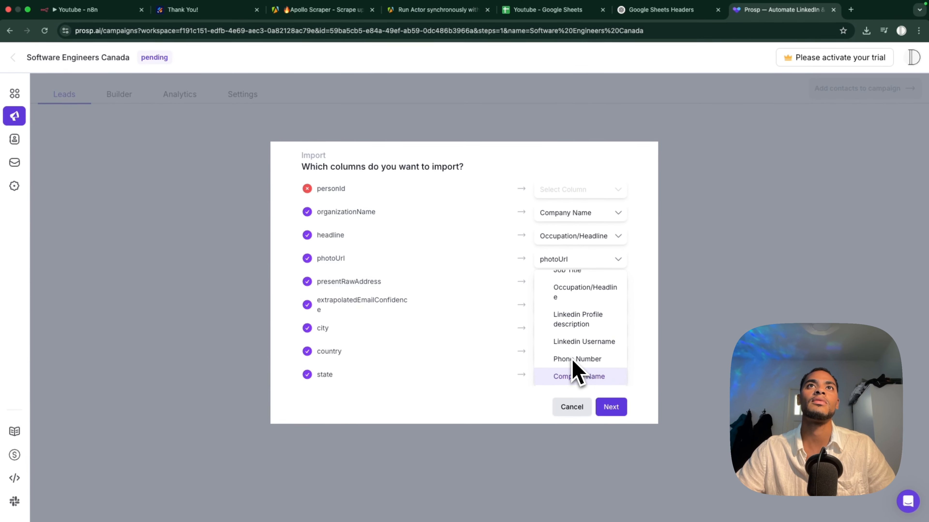
pyautogui.scroll(-5, 580, 342)
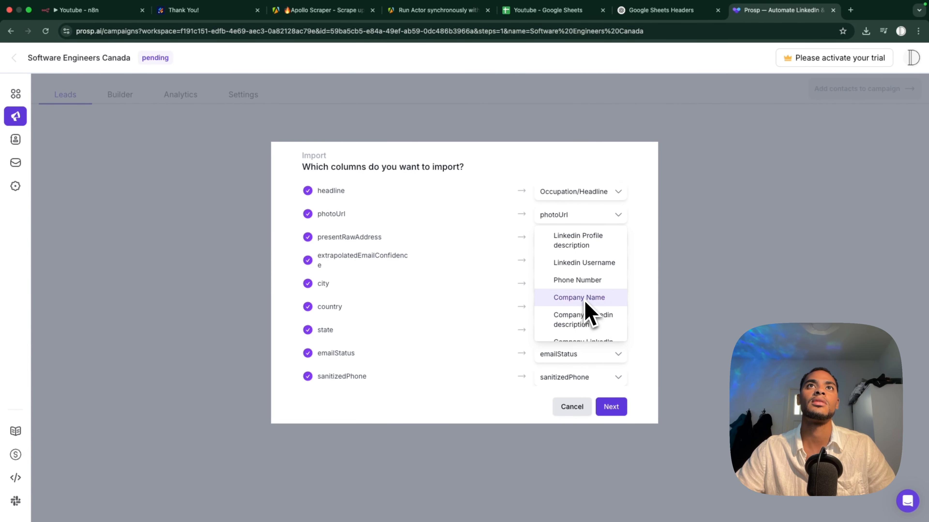
pyautogui.scroll(5, 582, 285)
pyautogui.click(570, 234)
# Step: Look through the available target fields for the presentRawAddress column
pyautogui.click(581, 261)
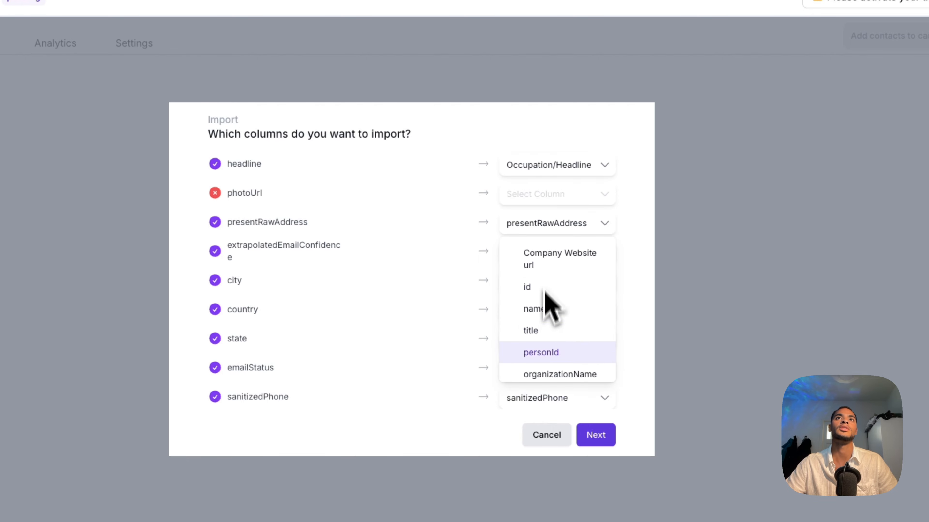
pyautogui.scroll(5, 551, 306)
pyautogui.scroll(-5, 572, 318)
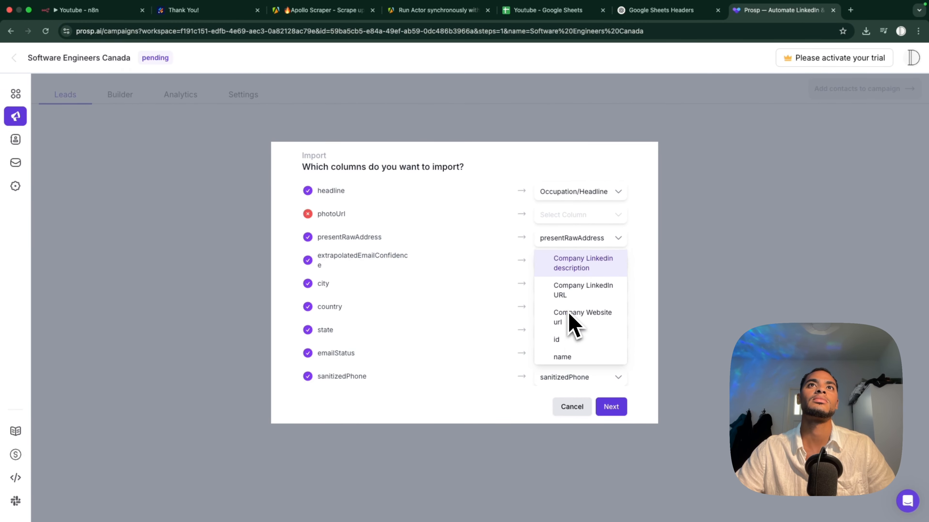
pyautogui.scroll(10, 572, 321)
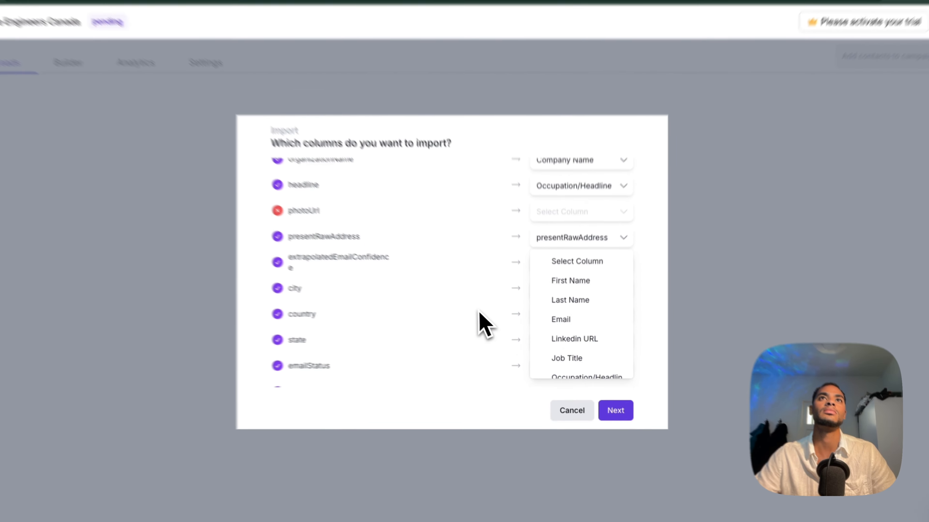
pyautogui.click(479, 311)
pyautogui.click(567, 289)
pyautogui.scroll(10, 581, 250)
pyautogui.click(523, 316)
pyautogui.scroll(-2, 530, 318)
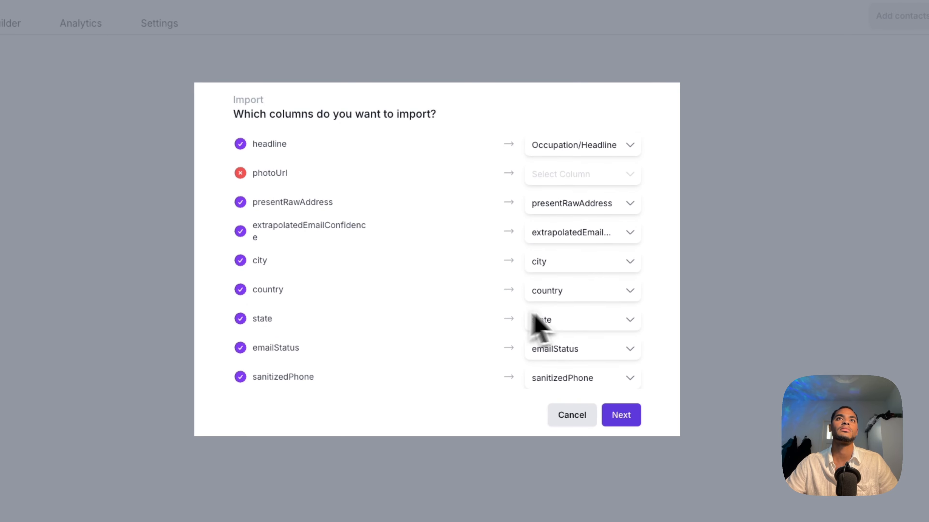
# Step: Match the sanitizedPhone column to Phone Number
pyautogui.click(575, 380)
pyautogui.scroll(-5, 579, 349)
pyautogui.click(570, 265)
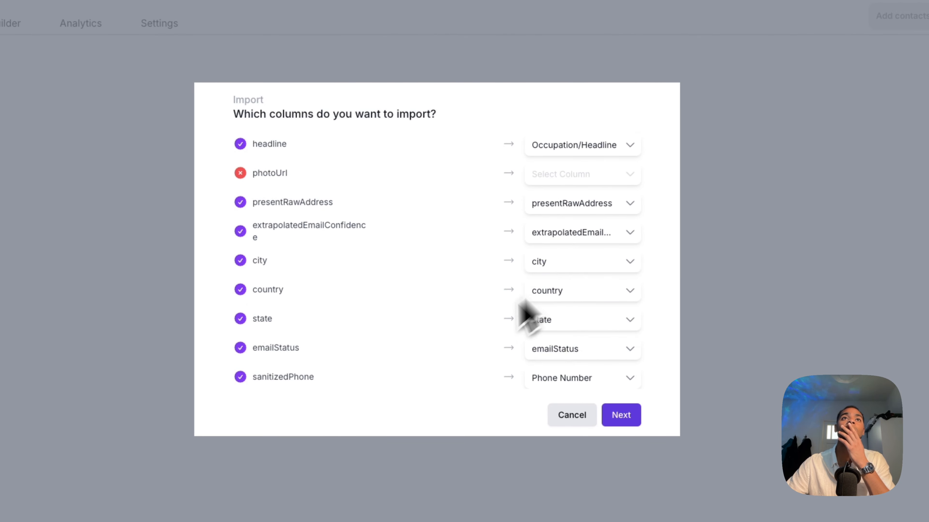
pyautogui.click(554, 350)
pyautogui.click(470, 350)
pyautogui.scroll(5, 483, 342)
pyautogui.scroll(-5, 488, 333)
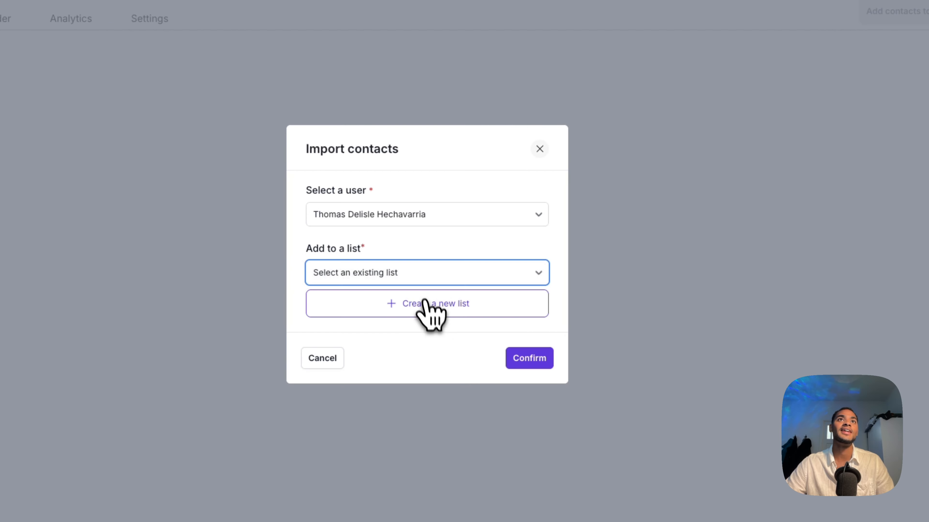
# Step: Create a new contact list to hold the imported contacts
pyautogui.click(467, 328)
pyautogui.click(461, 278)
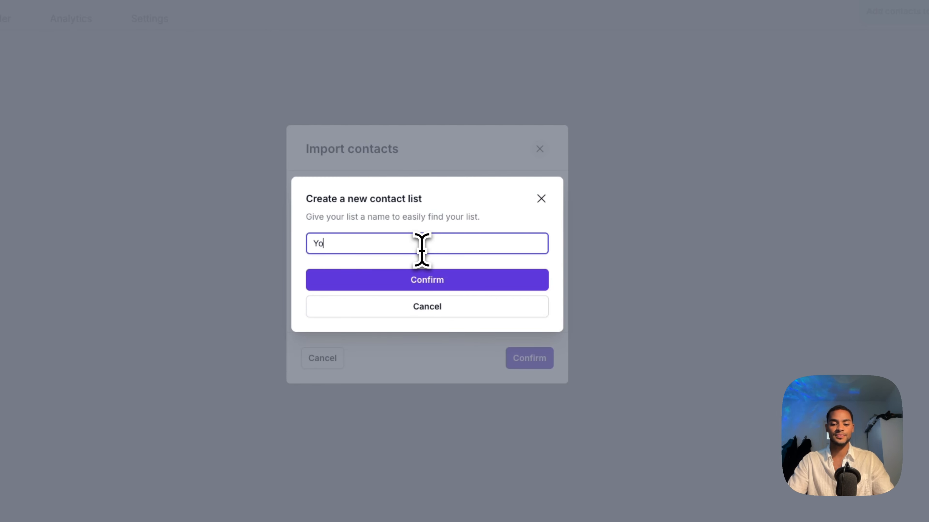
pyautogui.click(444, 283)
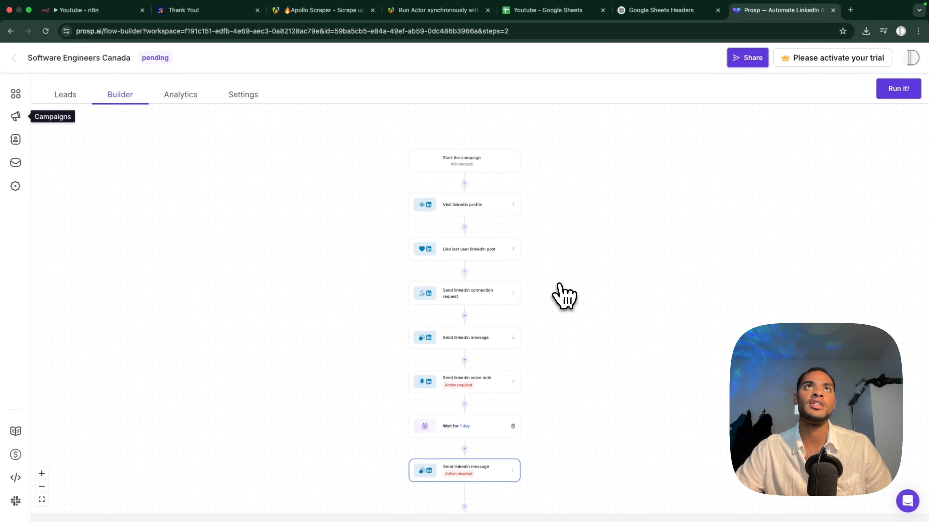
# Step: Examine the start of the campaign sequence and the list of imported leads
pyautogui.scroll(1, 560, 284)
pyautogui.scroll(-1, 559, 284)
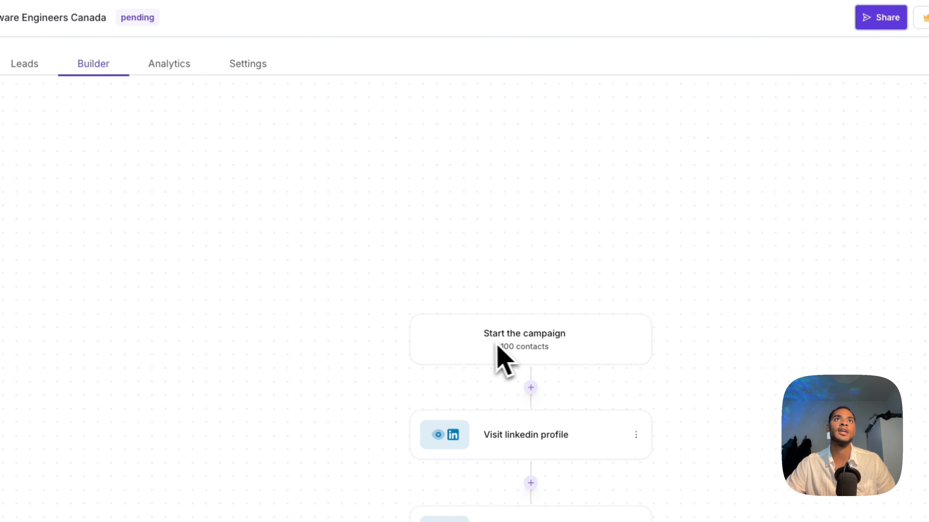
pyautogui.scroll(-4, 601, 367)
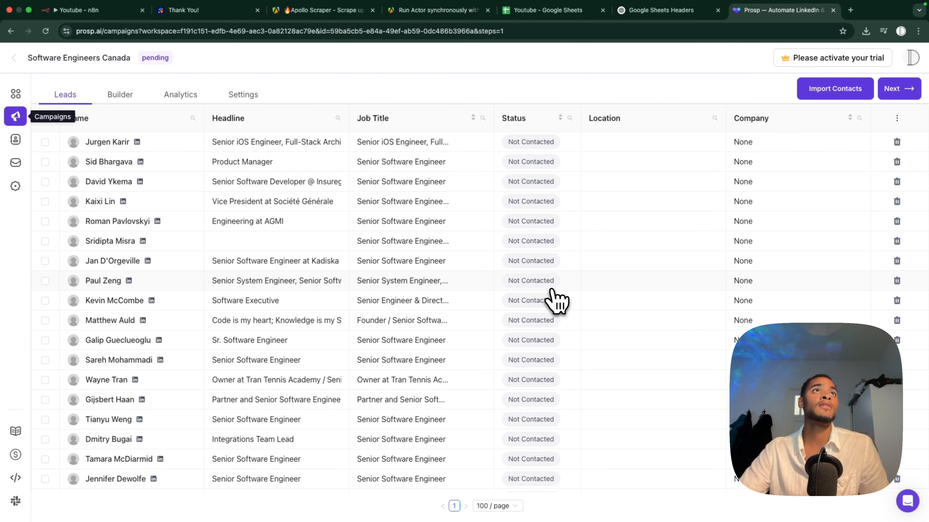
pyautogui.scroll(-5, 141, 321)
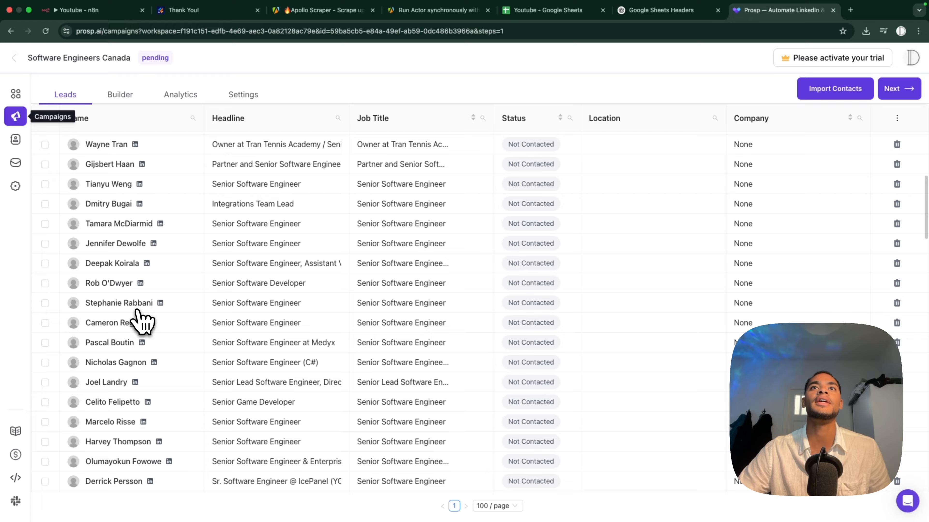
pyautogui.scroll(4, 141, 322)
# Step: Review the campaign's outreach sequence from the LinkedIn profile visit down to the final message
pyautogui.click(120, 95)
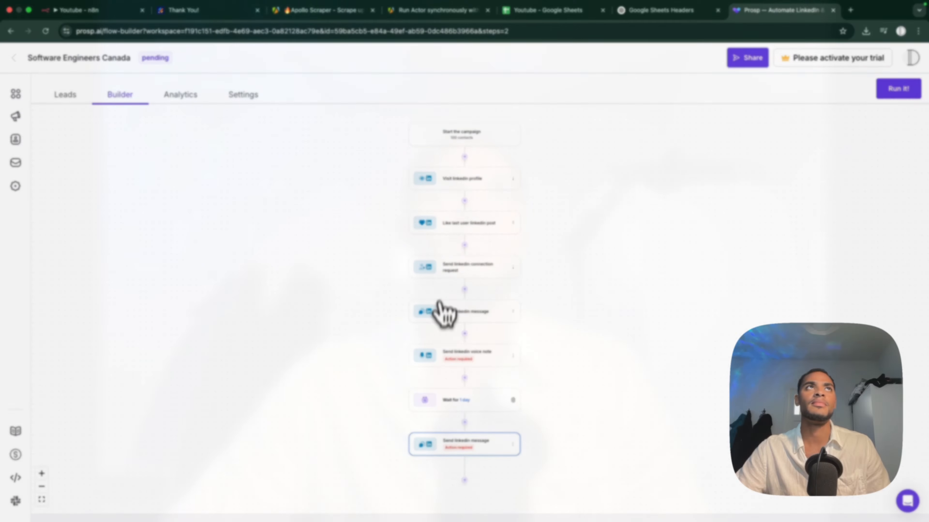
pyautogui.scroll(1, 567, 301)
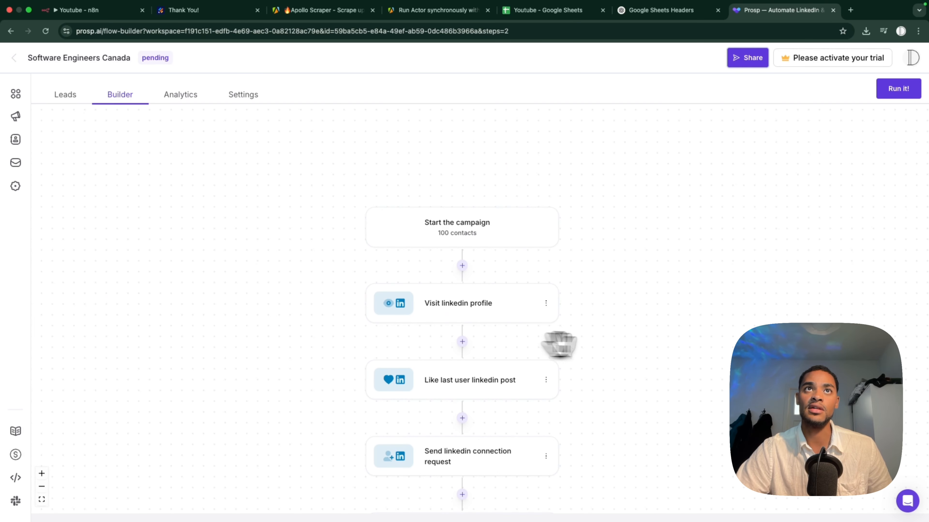
pyautogui.scroll(-3, 650, 346)
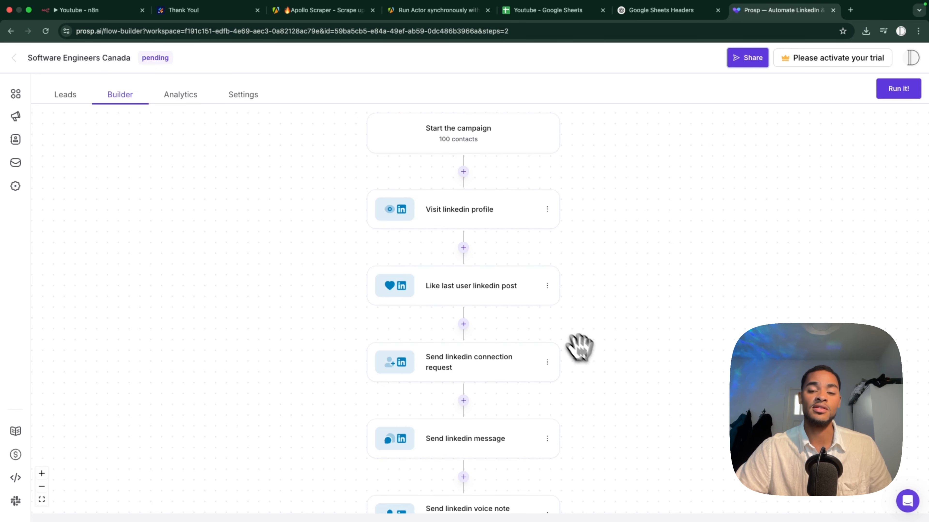
pyautogui.moveTo(600, 367); pyautogui.dragTo(593, 325)
pyautogui.scroll(-3, 603, 342)
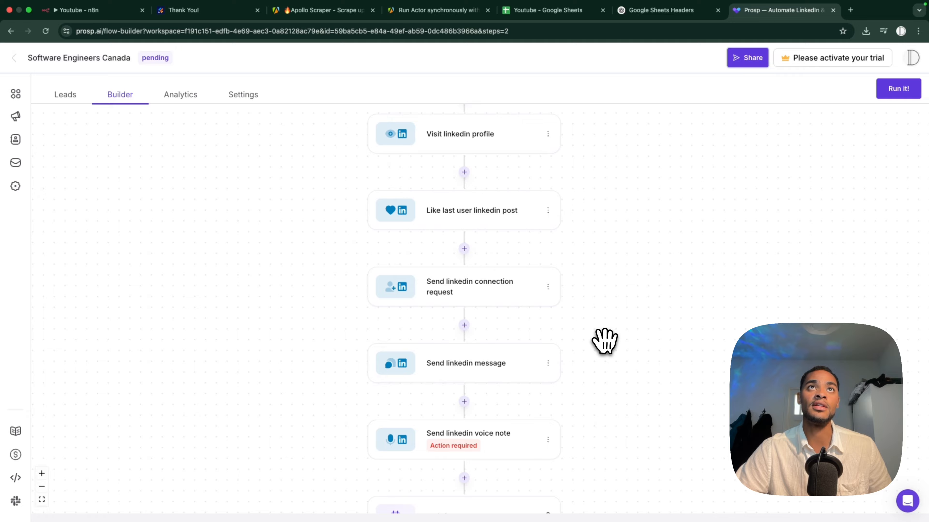
pyautogui.hscroll(2, 603, 342)
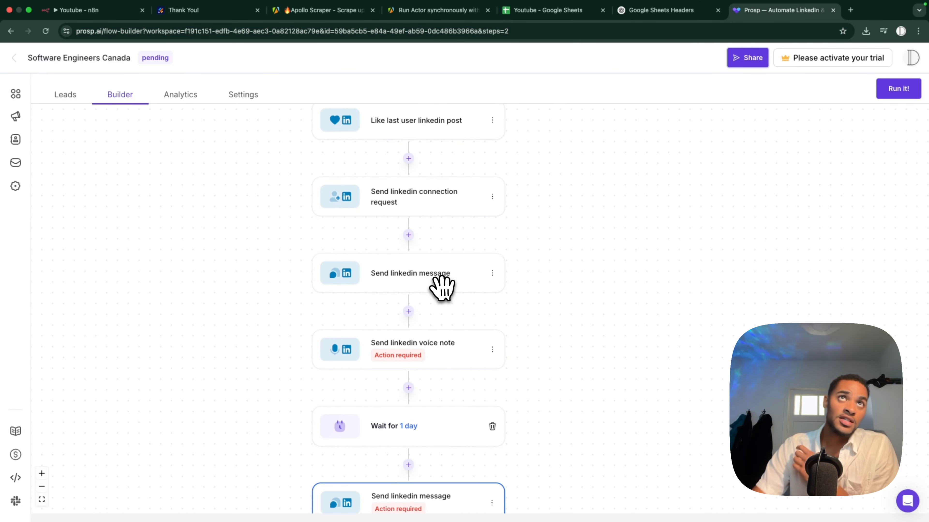
# Step: Add the community AI prompt "Saw you're doing X" to the first LinkedIn message and read the prompts it uses
pyautogui.click(424, 272)
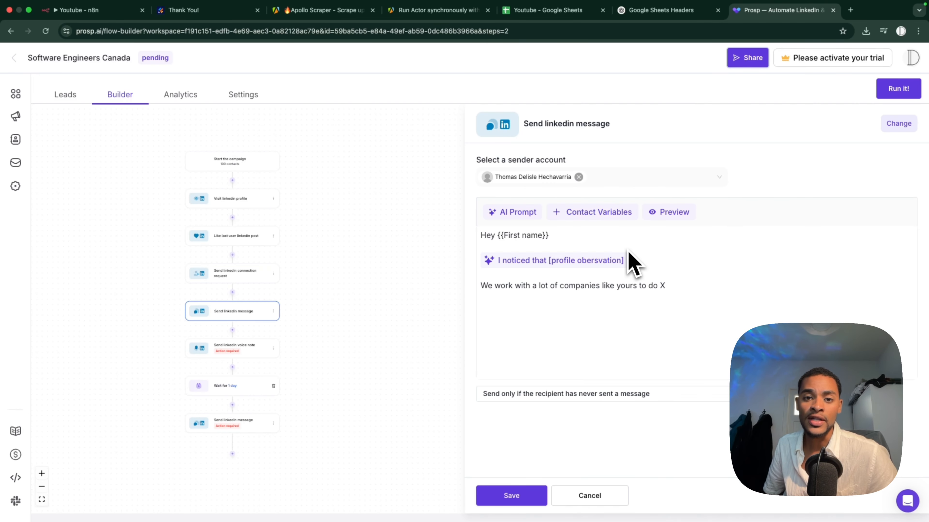
pyautogui.moveTo(549, 259)
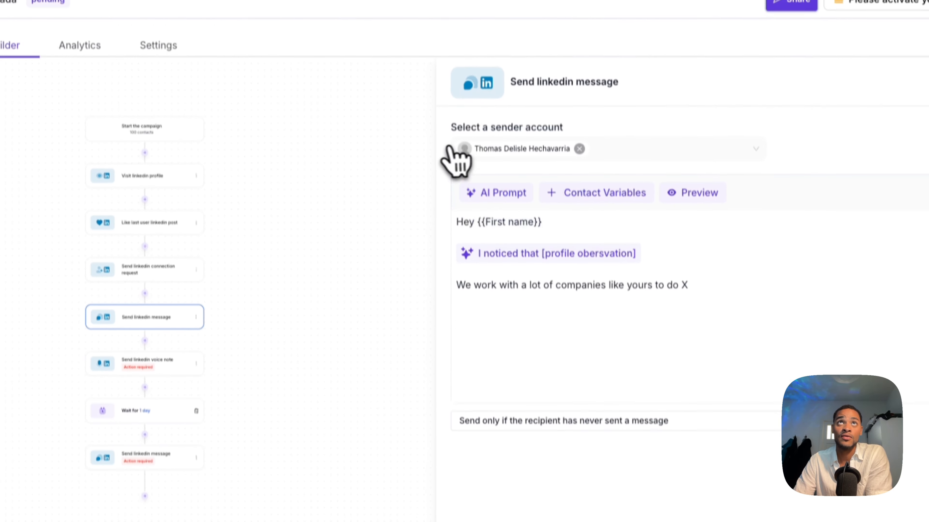
pyautogui.click(500, 157)
pyautogui.click(503, 296)
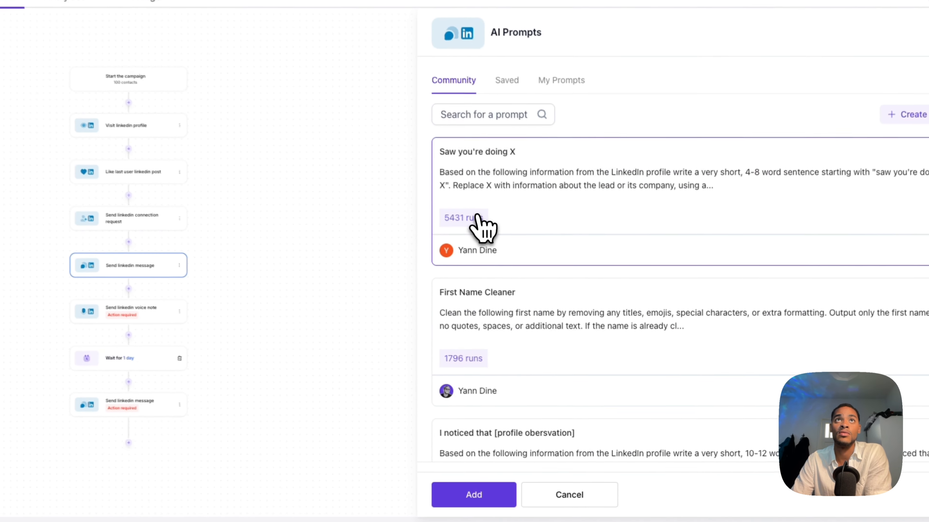
pyautogui.click(471, 495)
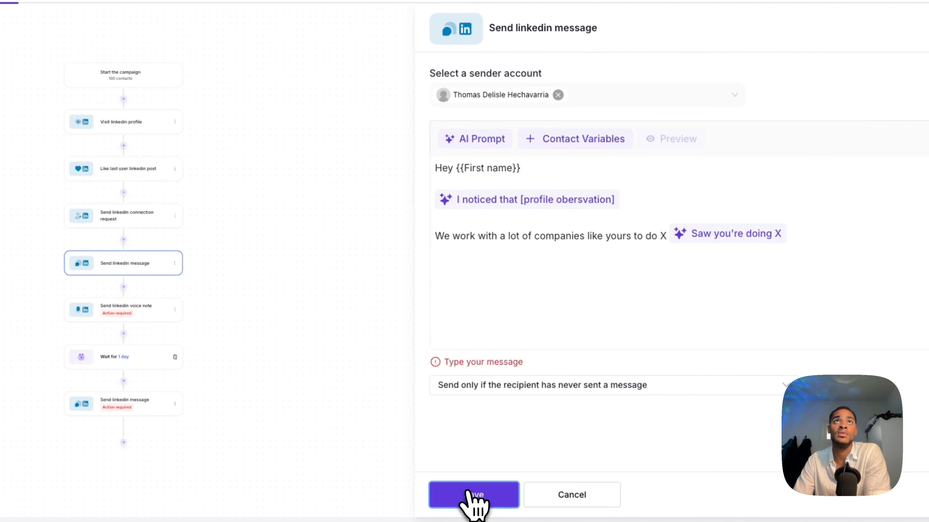
pyautogui.moveTo(485, 200)
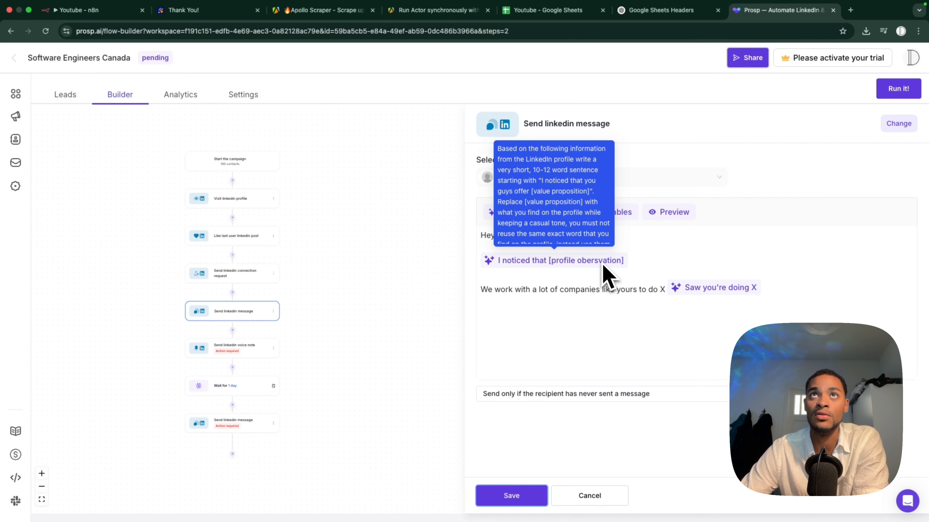
pyautogui.moveTo(711, 295)
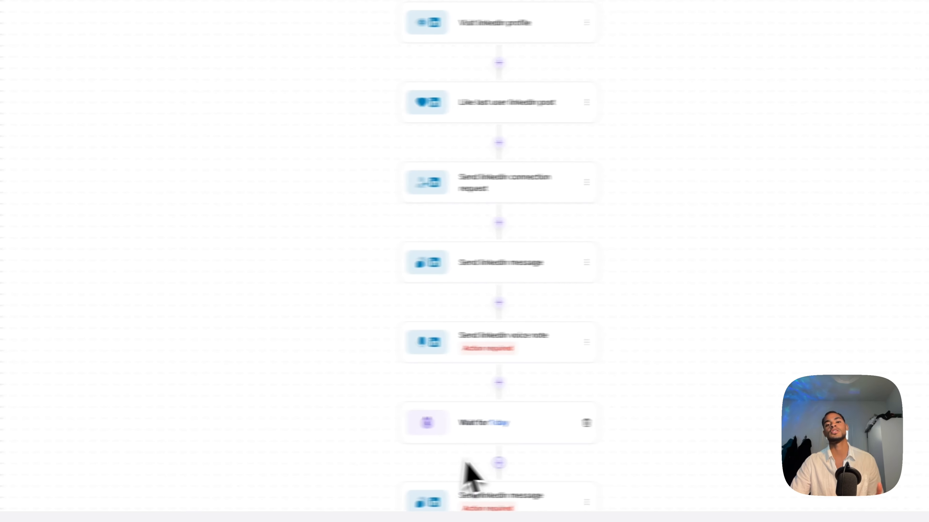
# Step: Check the LinkedIn voice note action's settings without saving, and remove that action from the sequence
pyautogui.scroll(-1, 710, 470)
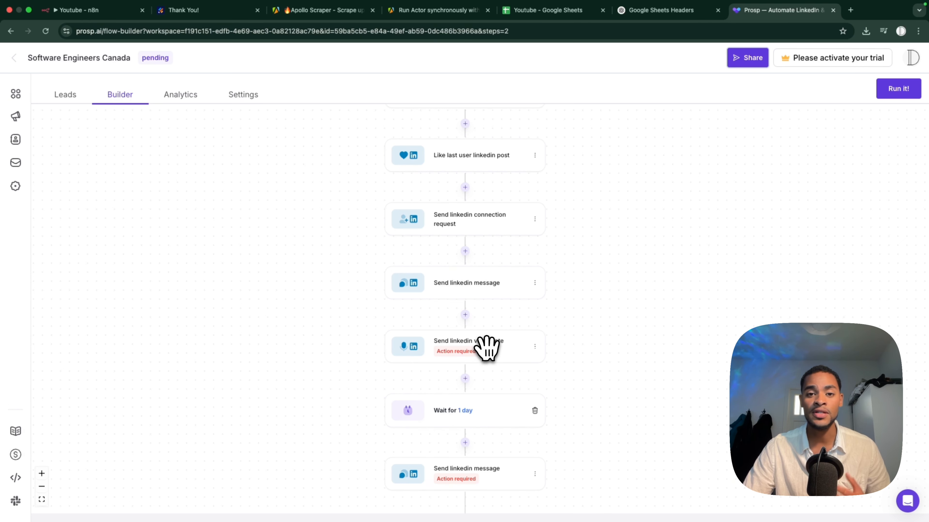
pyautogui.click(488, 347)
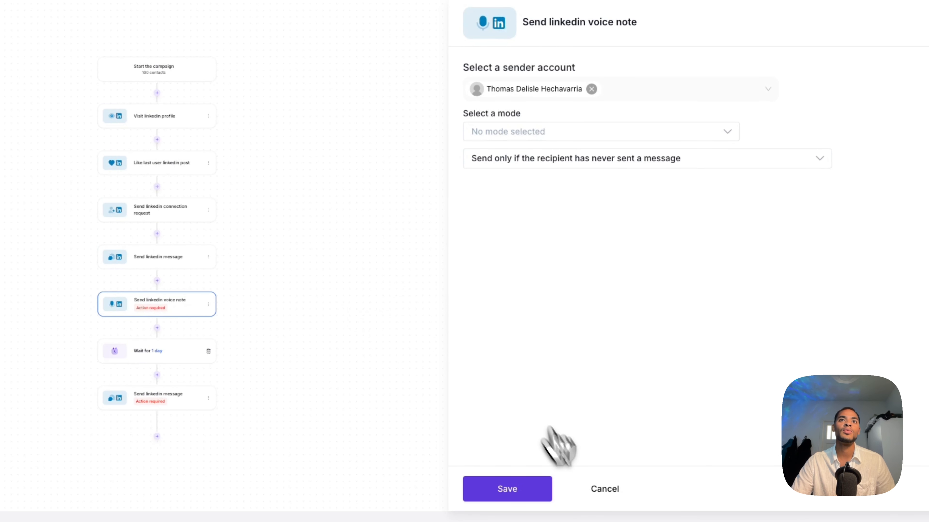
pyautogui.click(599, 491)
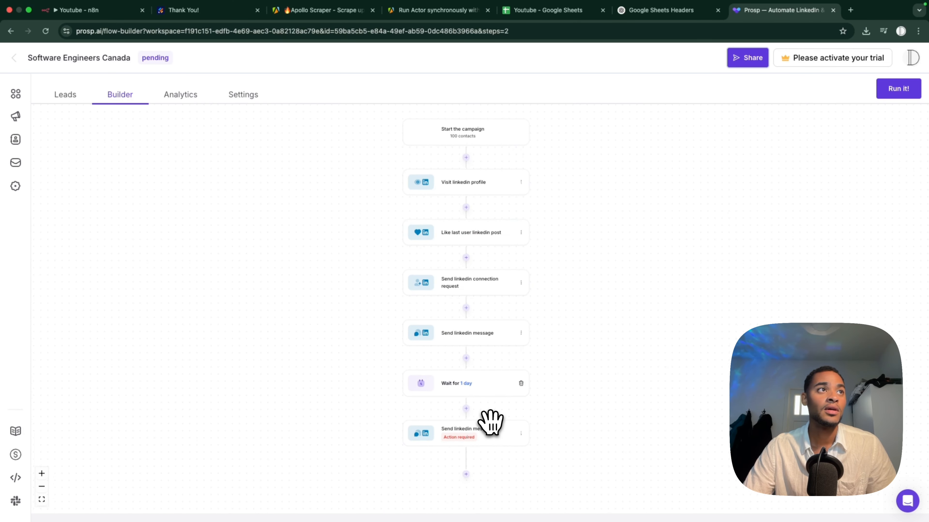
# Step: Review the remaining sequence actions, check the campaign's leads and return to the sequence
pyautogui.scroll(-2, 490, 423)
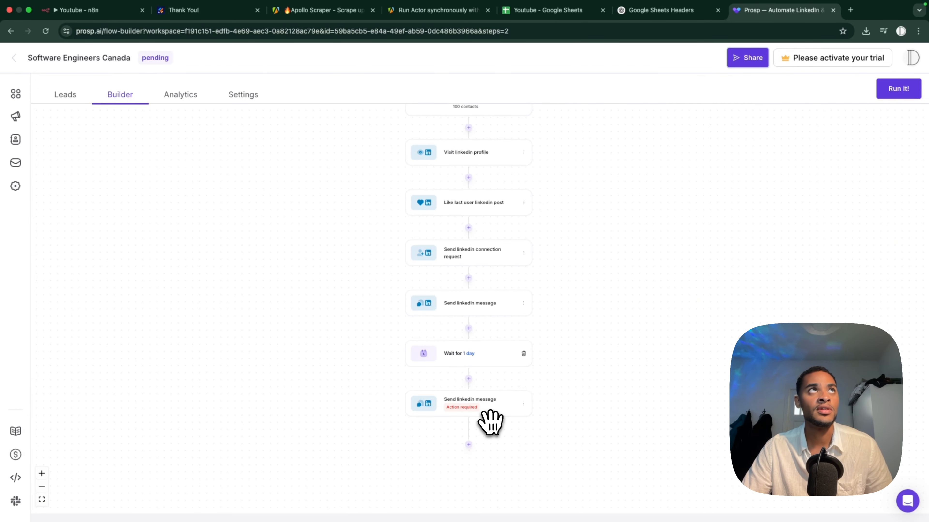
pyautogui.click(60, 95)
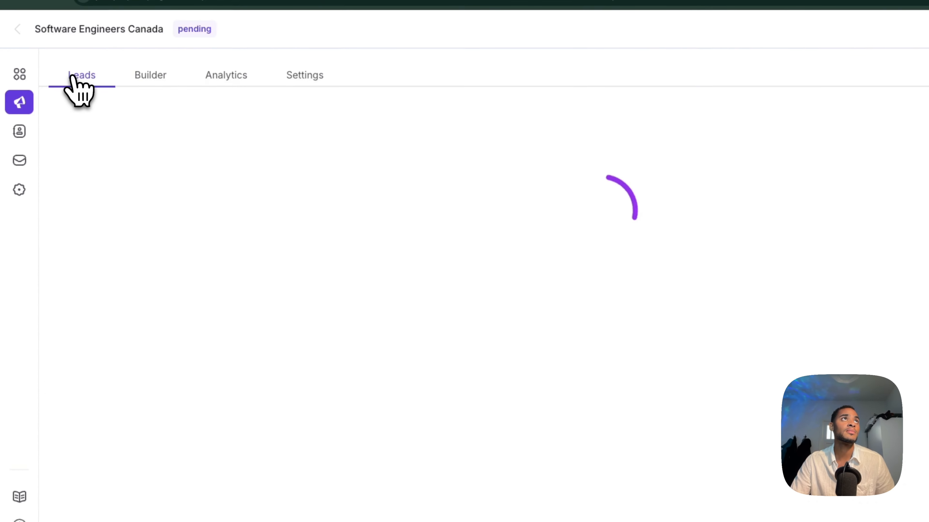
pyautogui.click(157, 85)
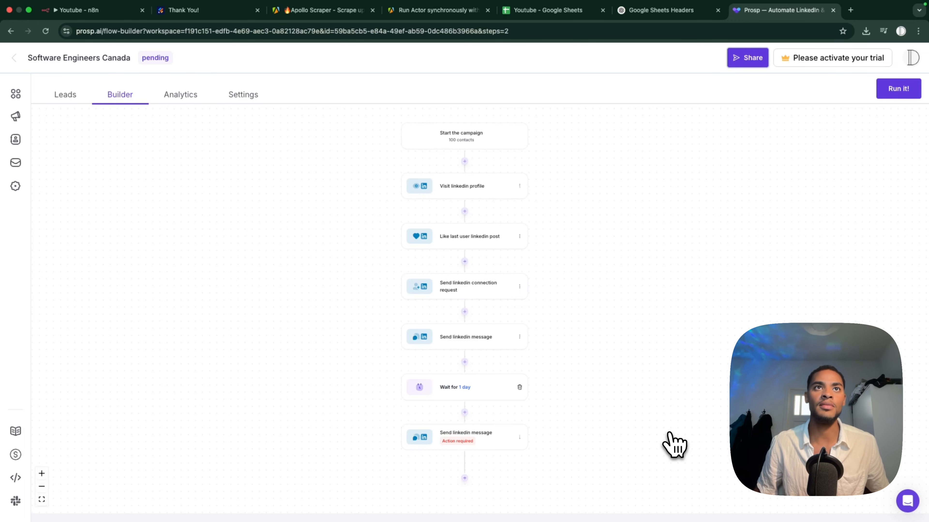
# Step: Insert a wait of 8 days between liking the last LinkedIn post and sending the connection request
pyautogui.click(465, 261)
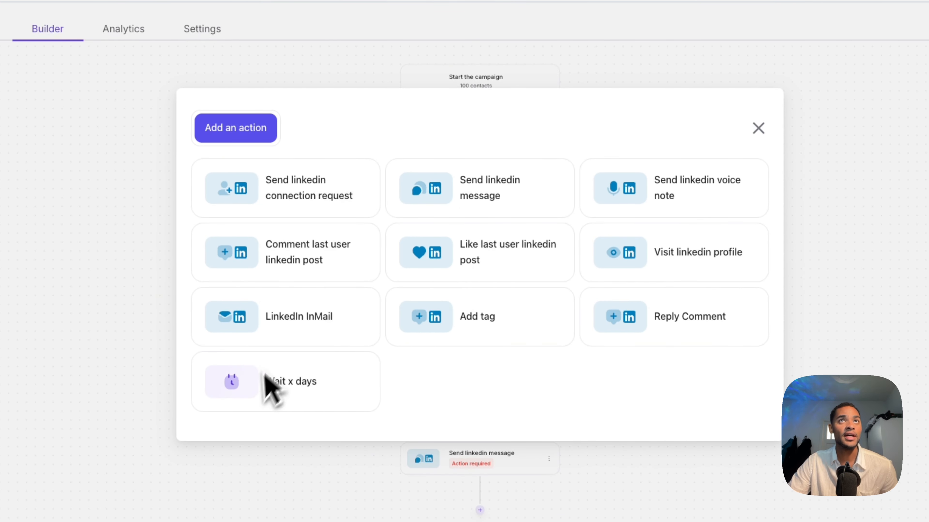
pyautogui.click(324, 383)
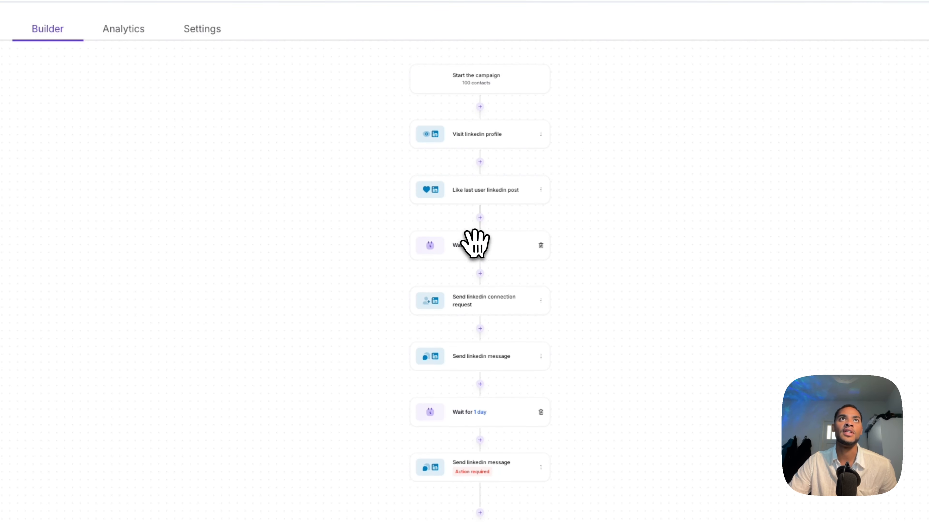
pyautogui.click(475, 244)
pyautogui.doubleClick(530, 196)
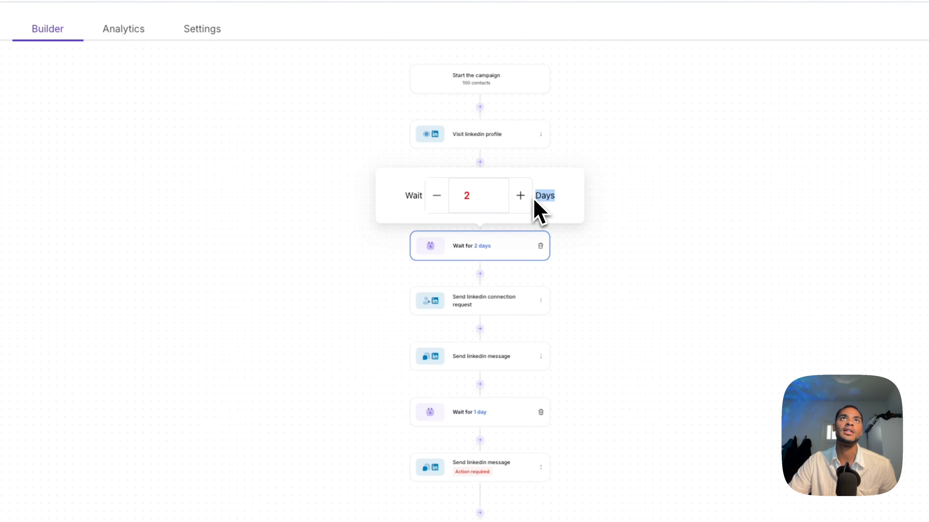
pyautogui.tripleClick(521, 197)
pyautogui.click(751, 323)
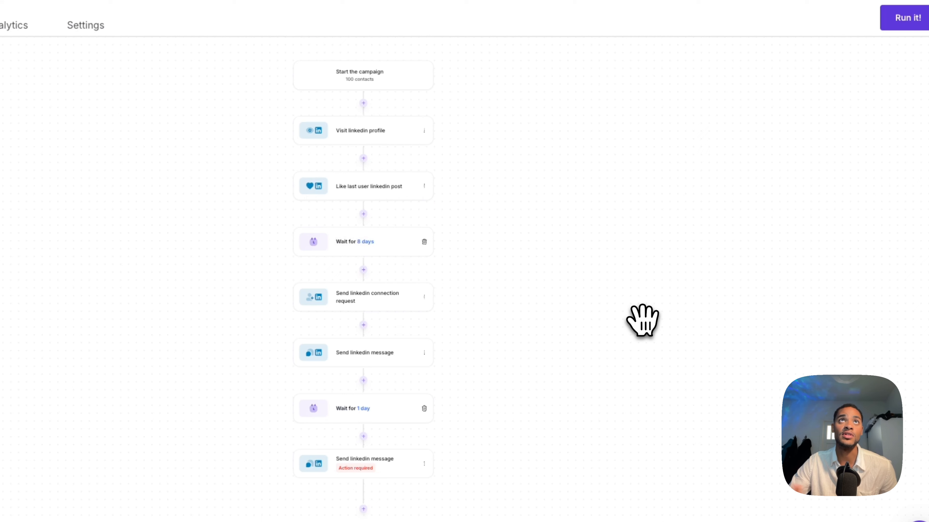